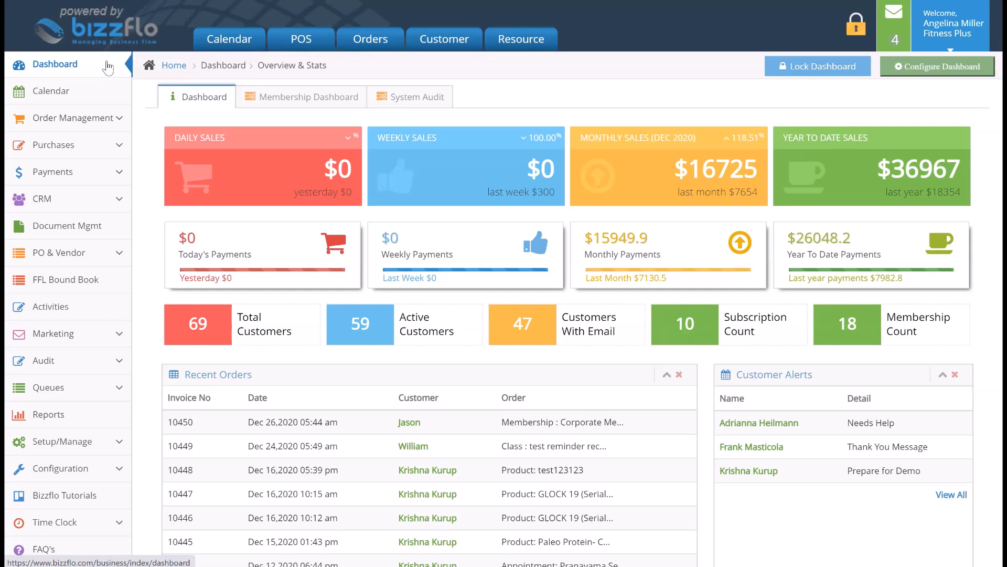
Open the form builder from the setup and management functions
left_click(115, 336)
left_click(105, 442)
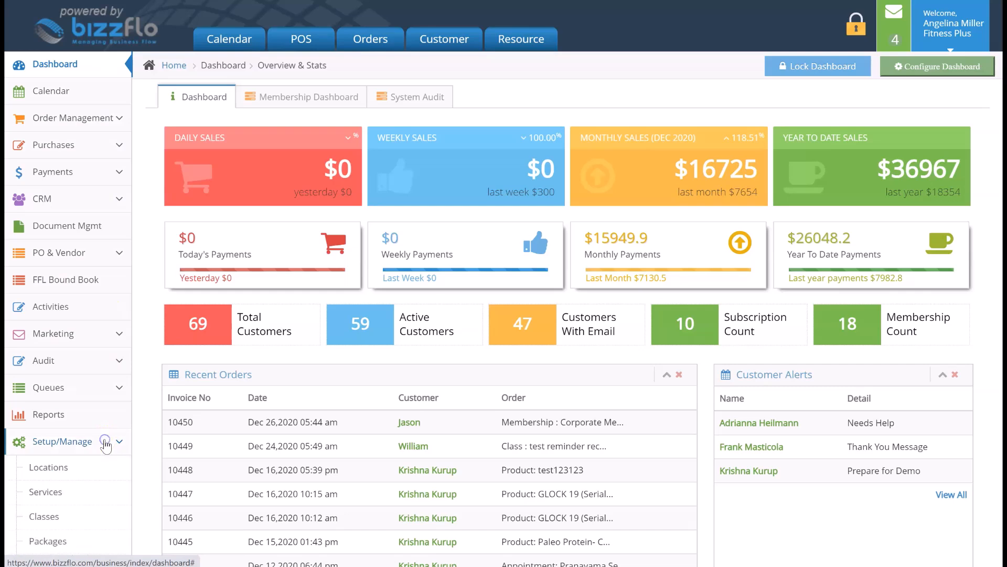
scroll(106, 446, "down", 3)
scroll(106, 446, "down", 4)
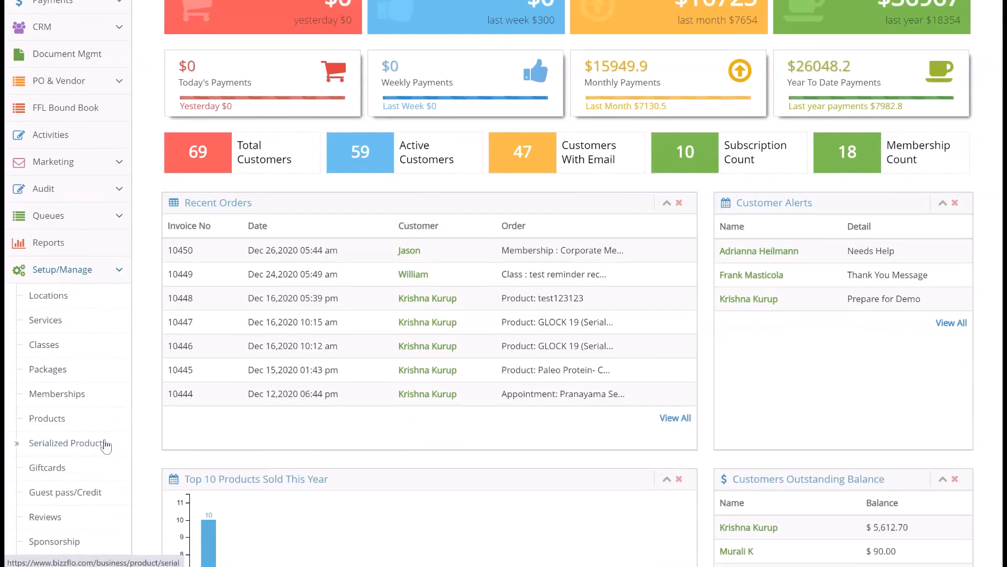
scroll(105, 443, "down", 1)
left_click(33, 465)
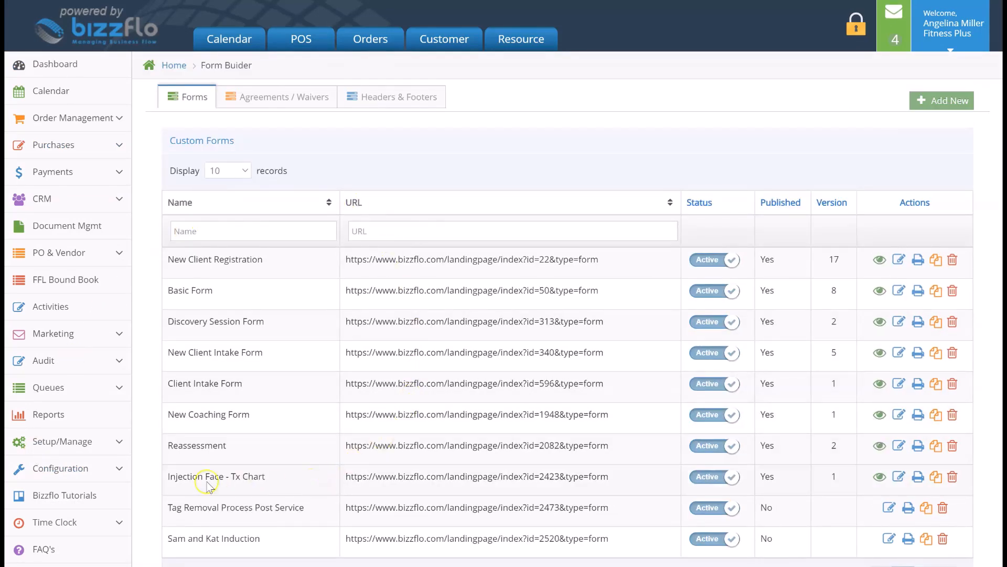
View the Agreements / Waivers and Headers & Footers lists, and return to the custom forms list
left_click(278, 95)
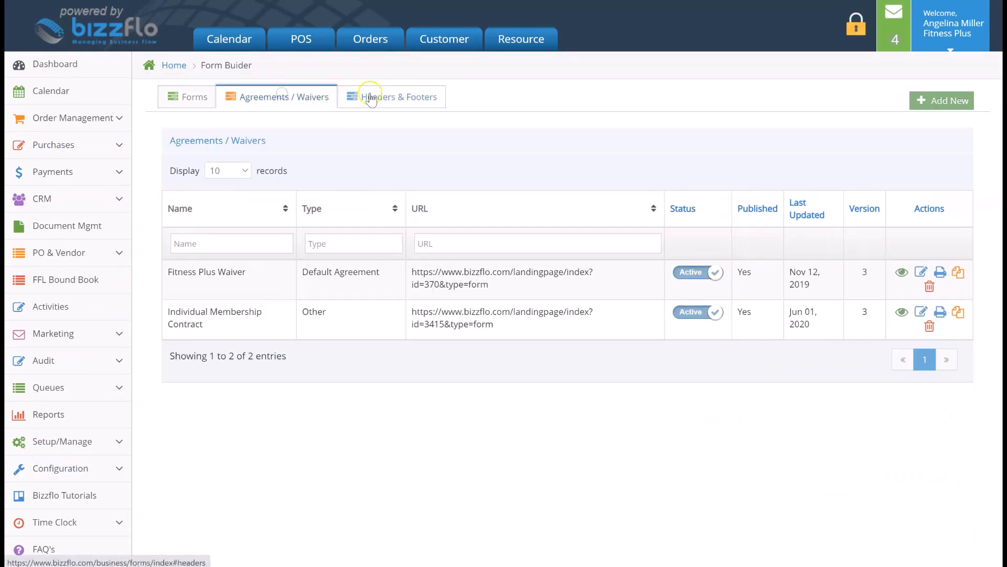
left_click(370, 94)
left_click(198, 99)
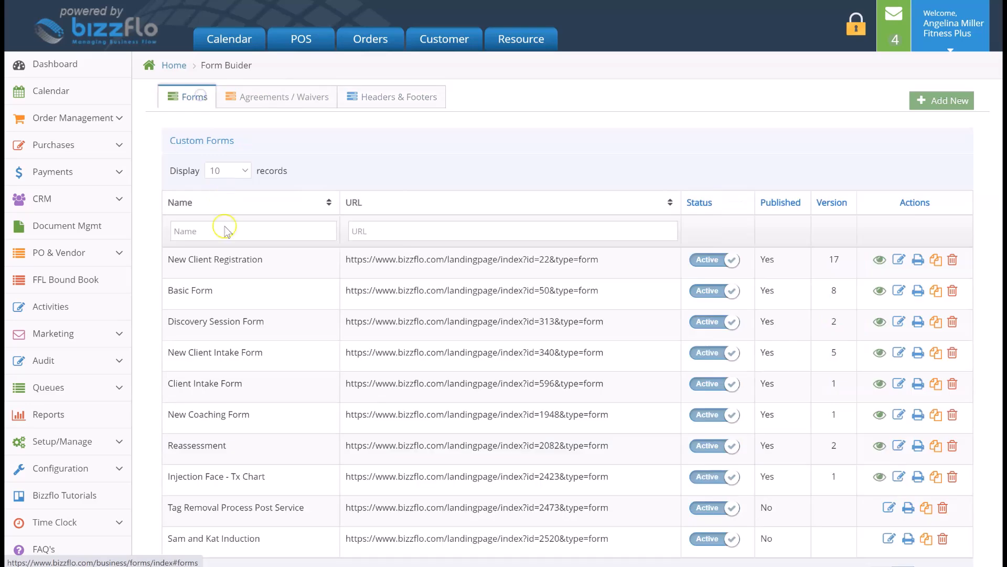
Open the New Client Intake Form with id 3821, on the second page of custom forms, for editing
scroll(231, 220, "down", 2)
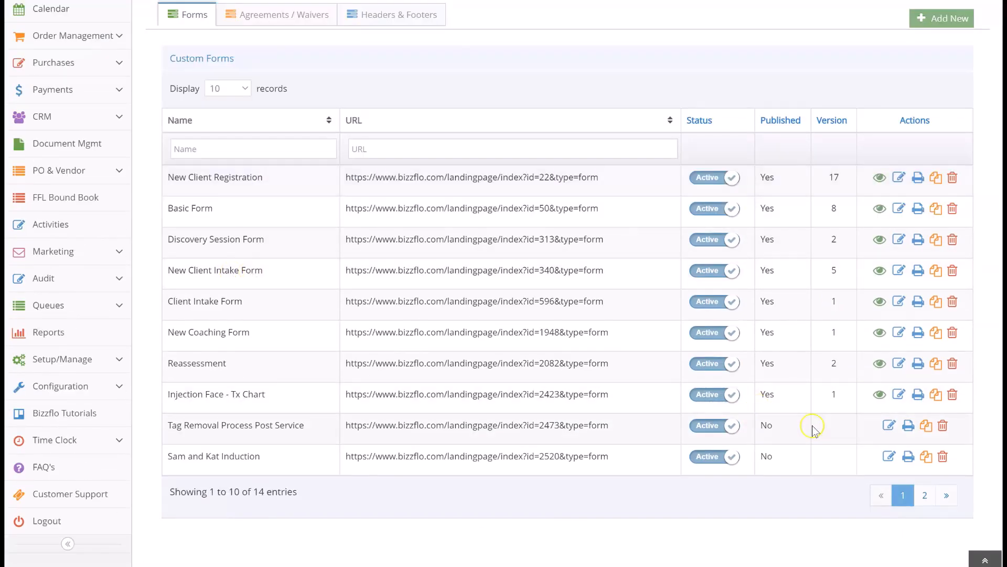
left_click(930, 494)
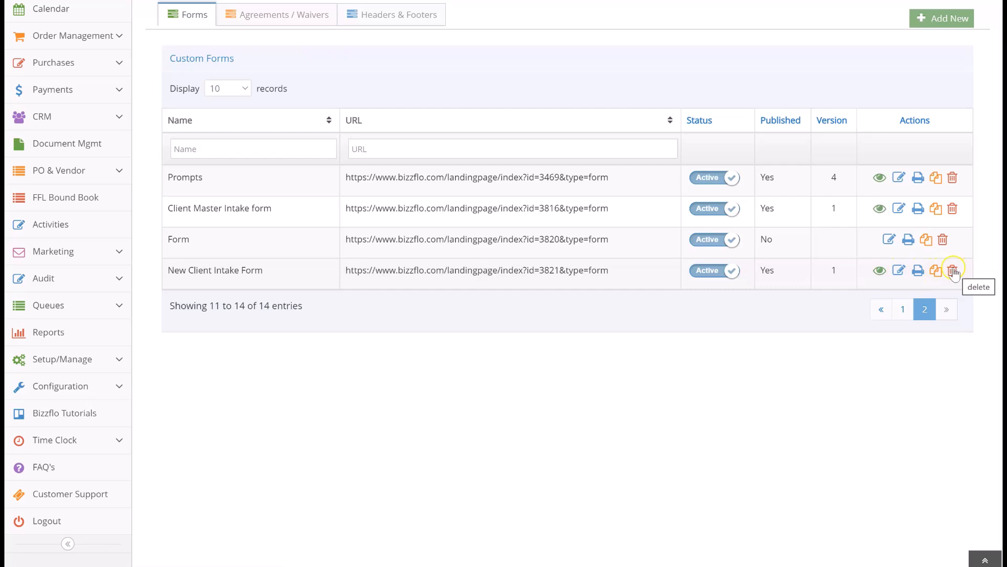
left_click(900, 272)
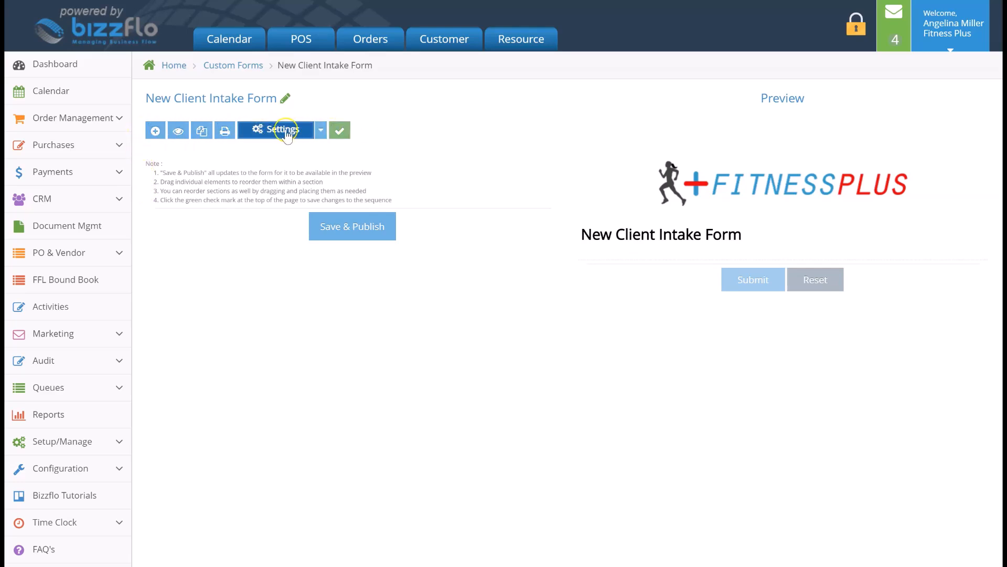
Review the form's settings from the title to the additional configuration, and save them without changes
left_click(258, 134)
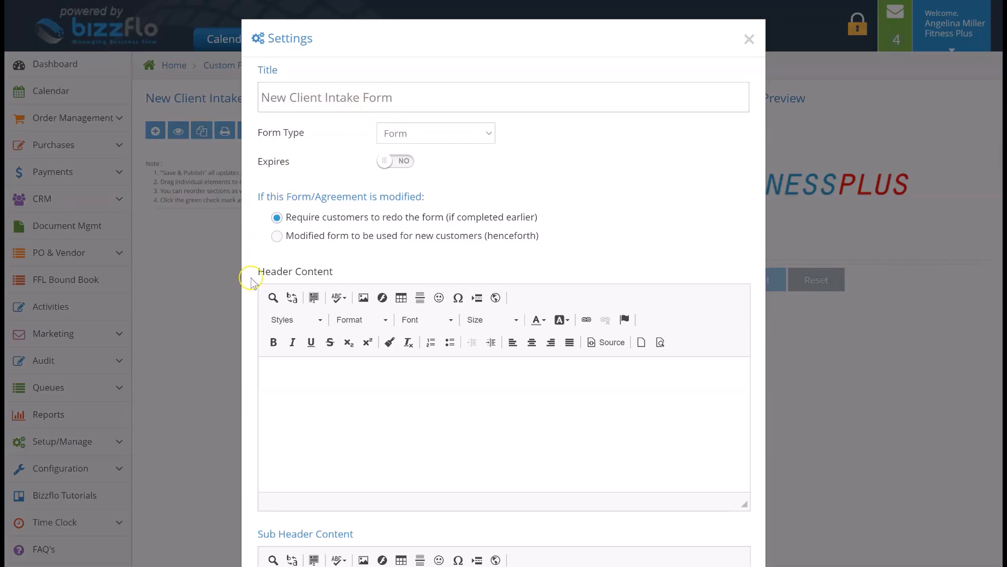
scroll(252, 280, "down", 7)
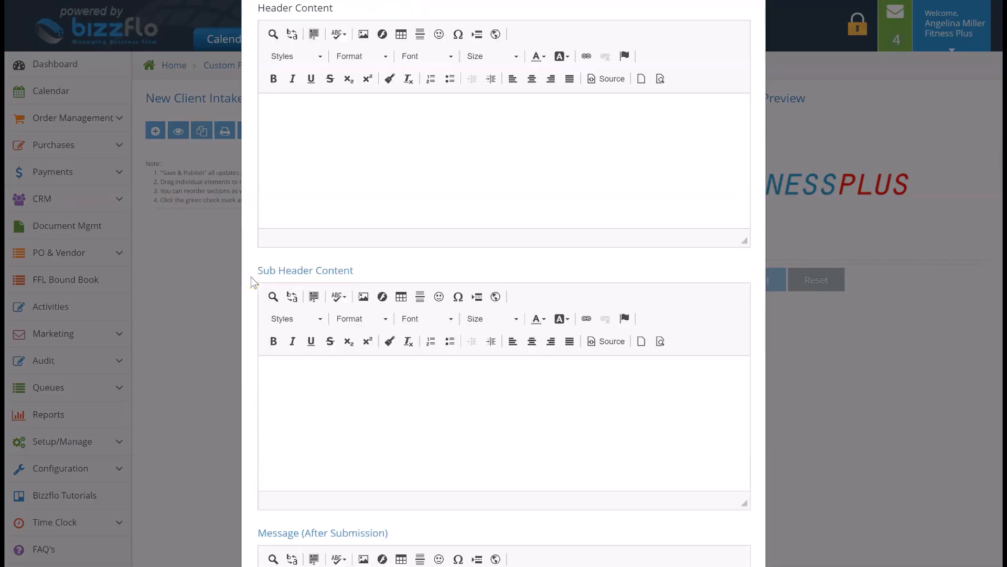
scroll(253, 281, "down", 11)
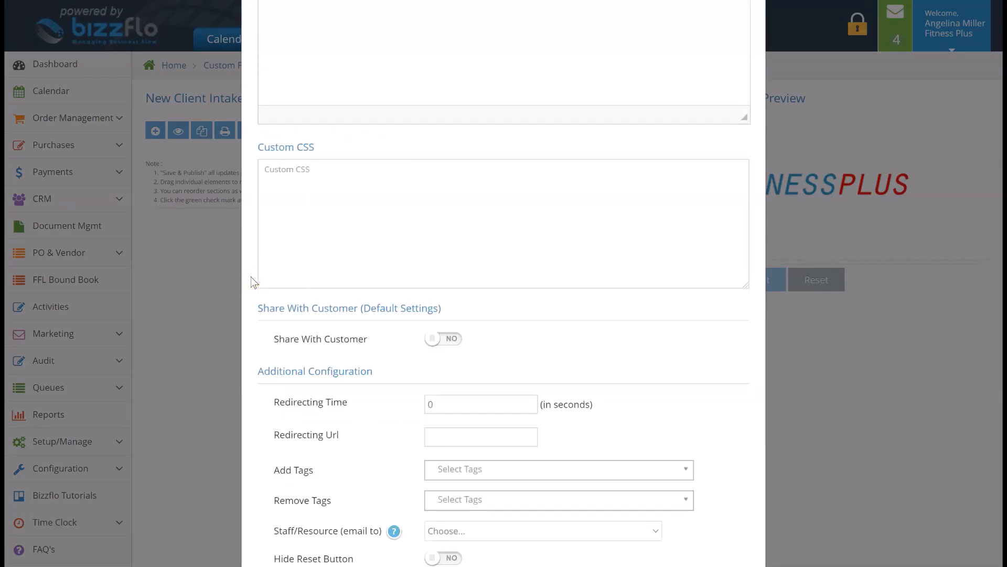
scroll(251, 276, "down", 3)
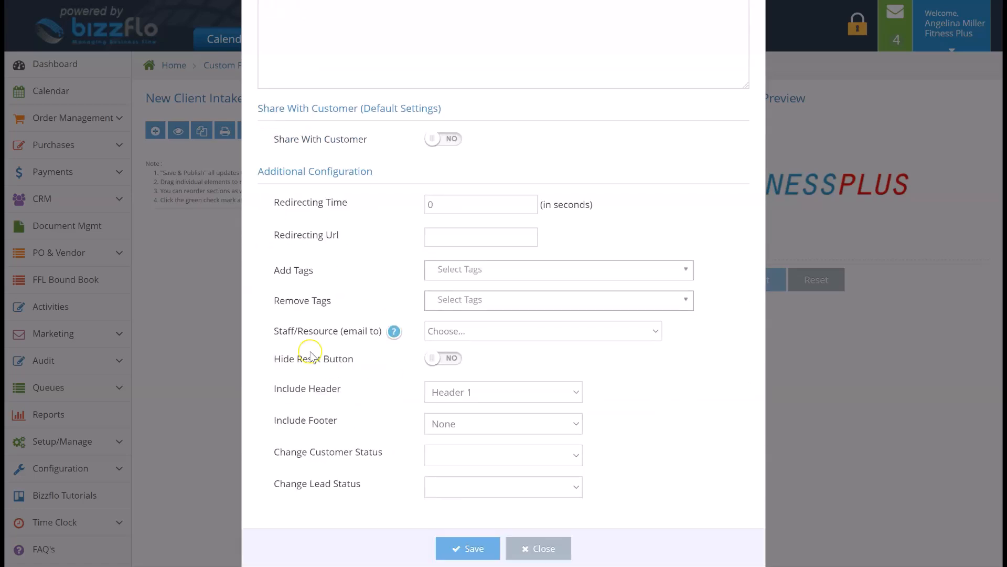
left_click(457, 551)
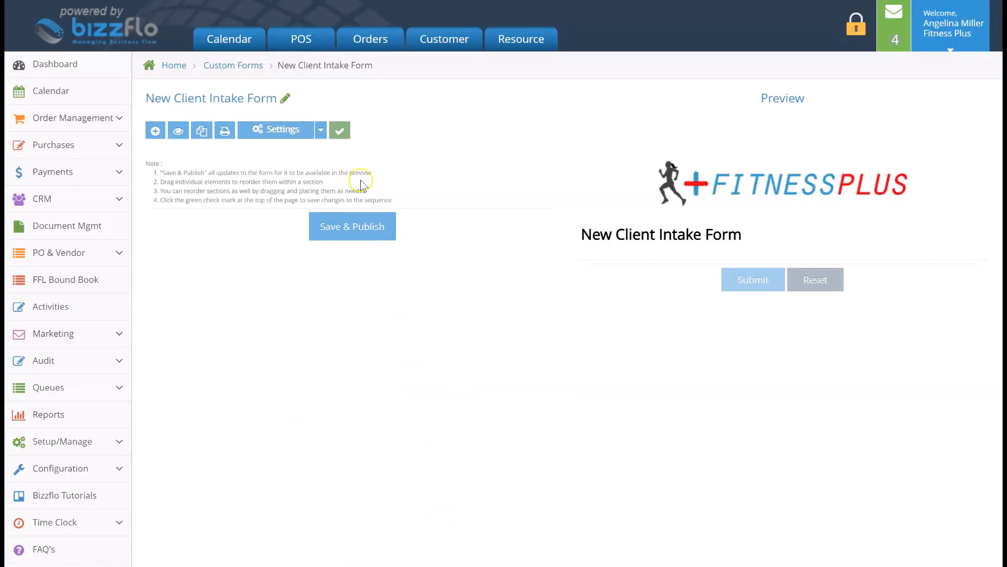
Add a section titled "Customer Profile" with Full width to the form
left_click(157, 132)
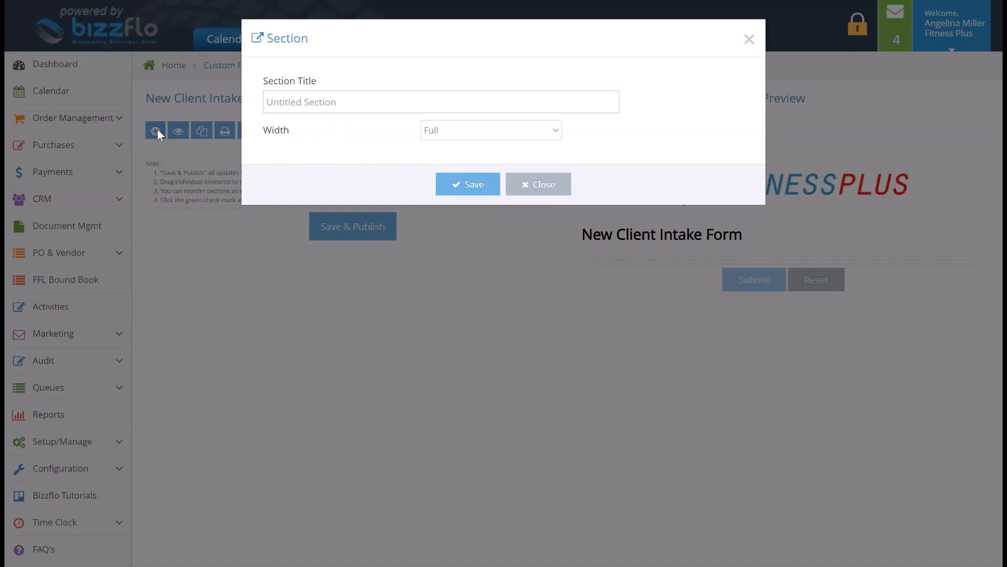
left_click(273, 96)
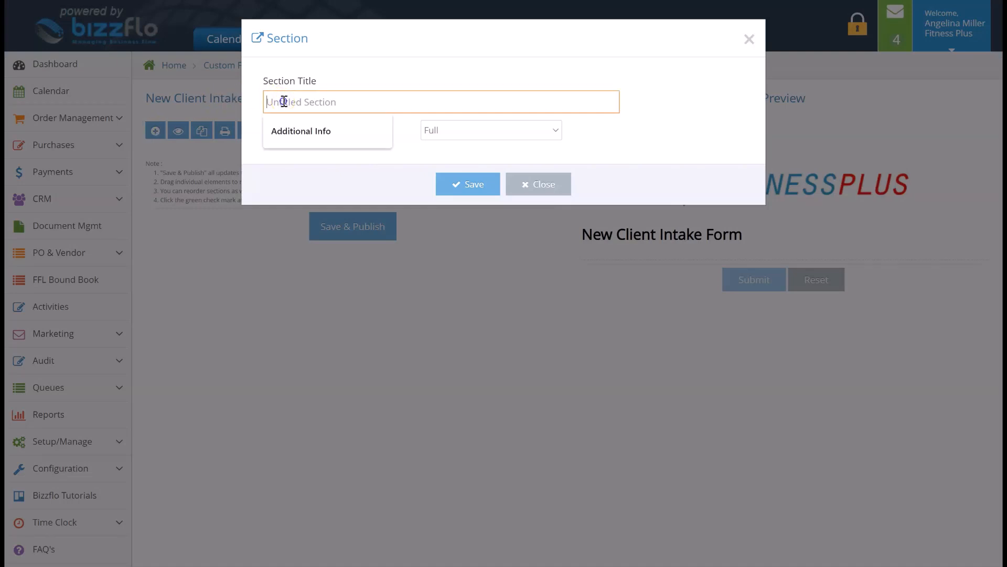
type("Customer Profile")
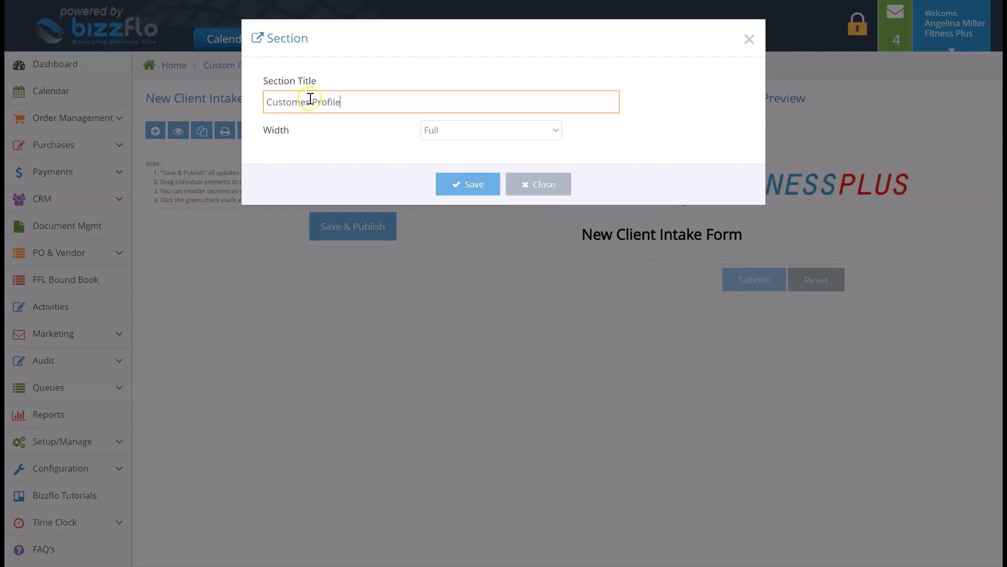
left_click(429, 129)
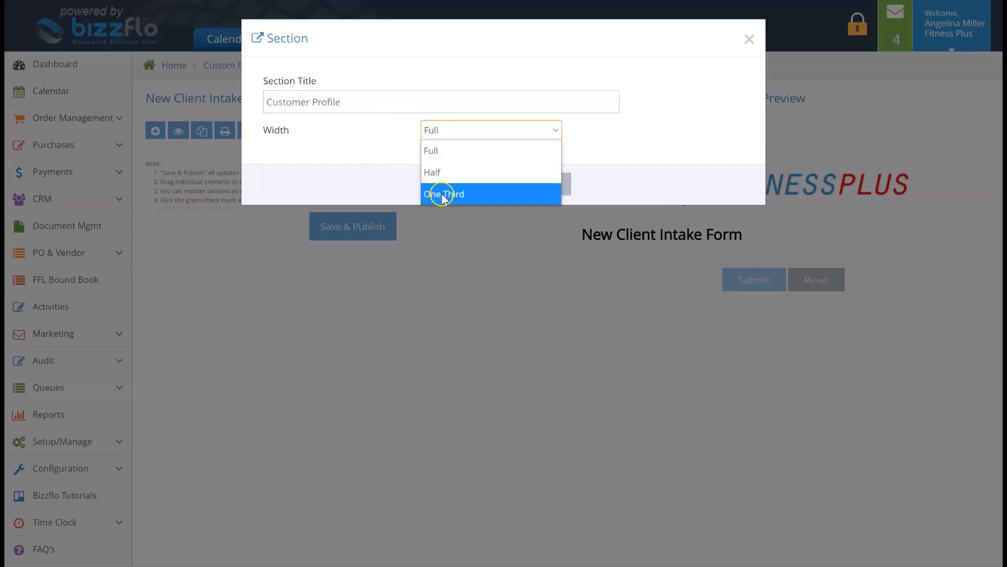
left_click(438, 155)
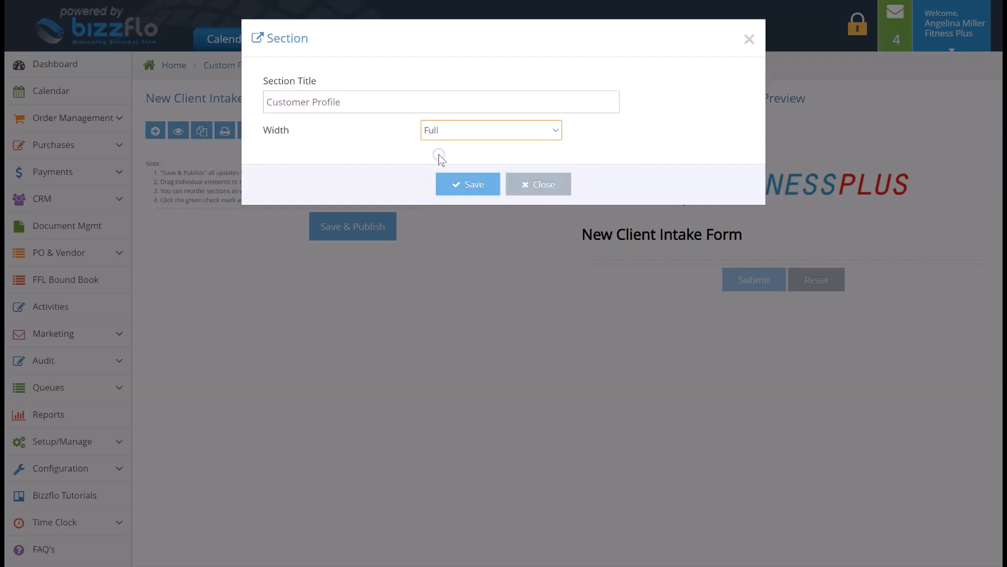
left_click(463, 187)
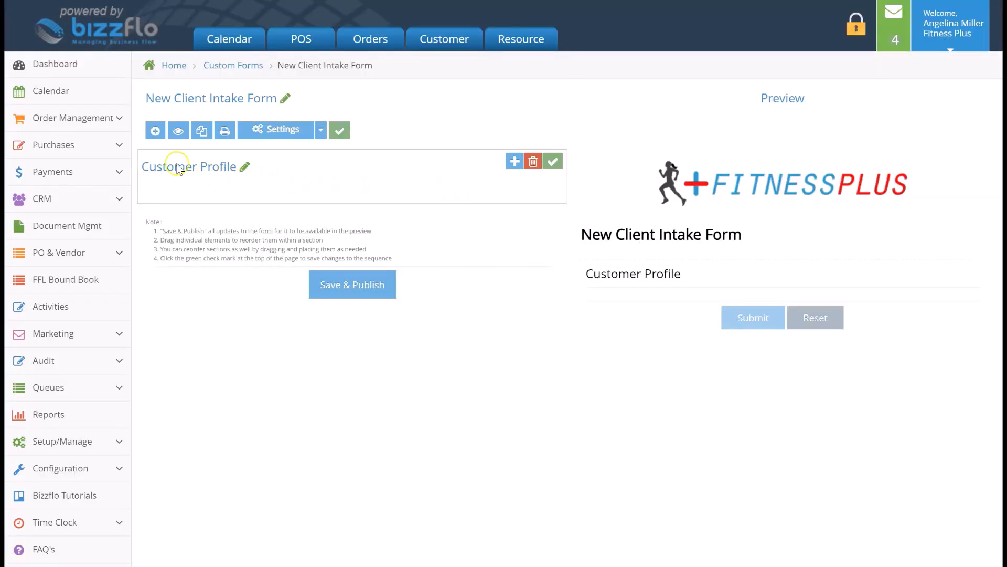
Add a section titled "Additional Experience" to the form and save it
left_click(155, 131)
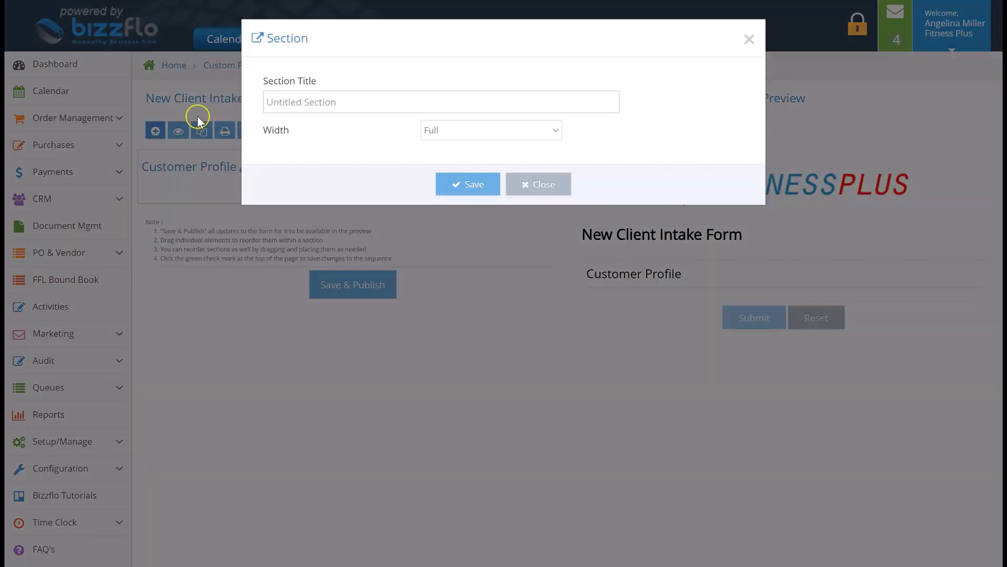
left_click(321, 102)
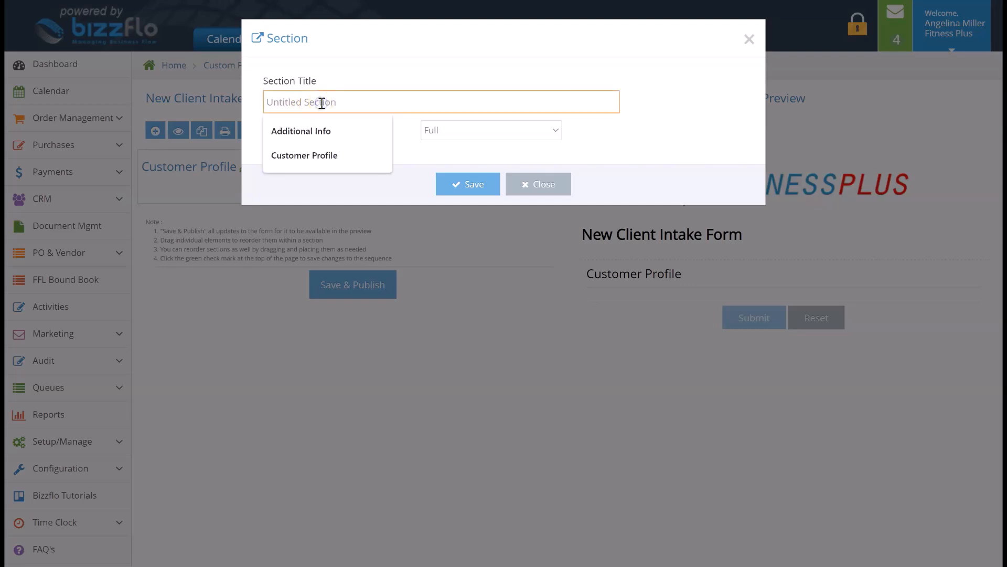
type("Additional Experience")
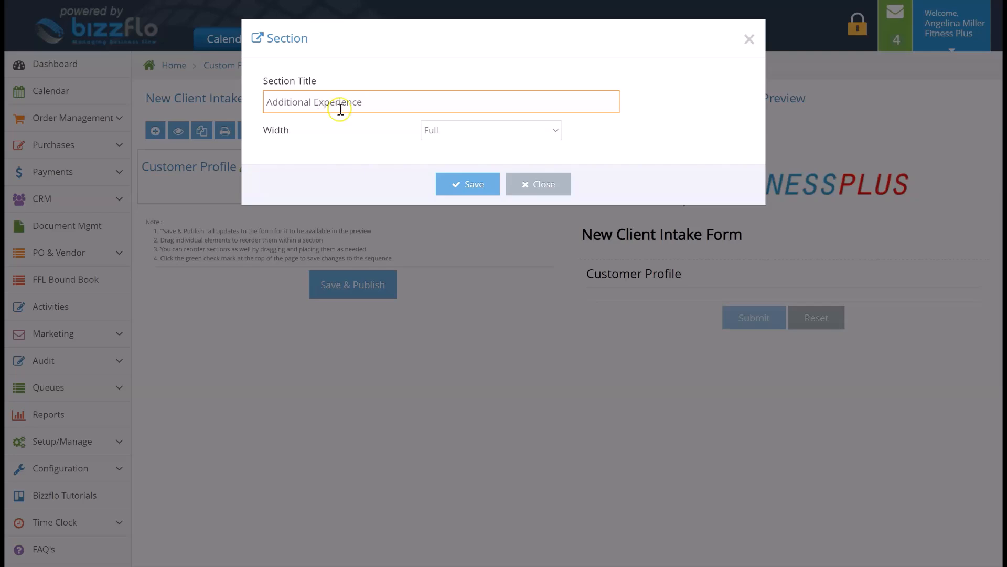
left_click(446, 185)
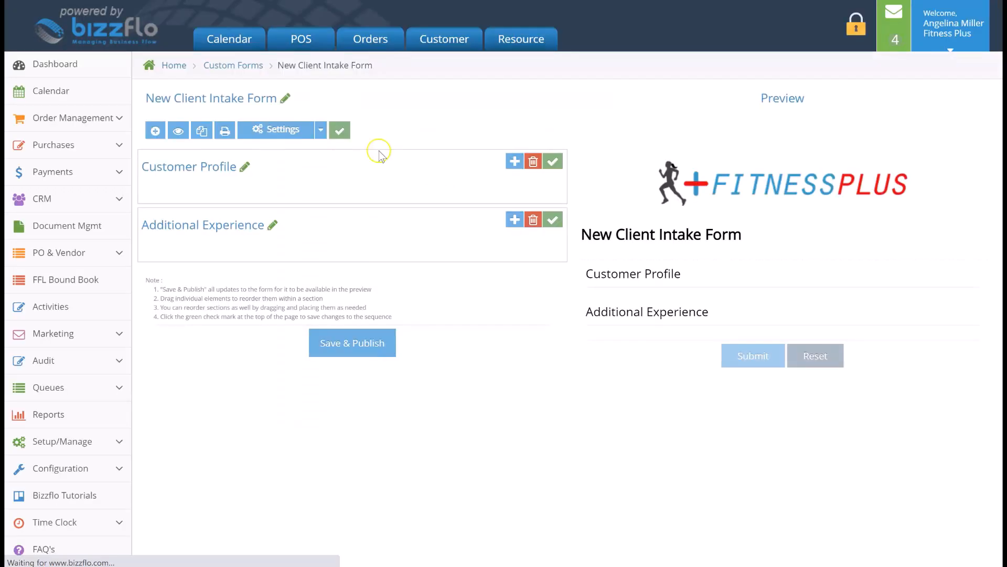
Add a section titled "Signature" to the form and save it
left_click(155, 130)
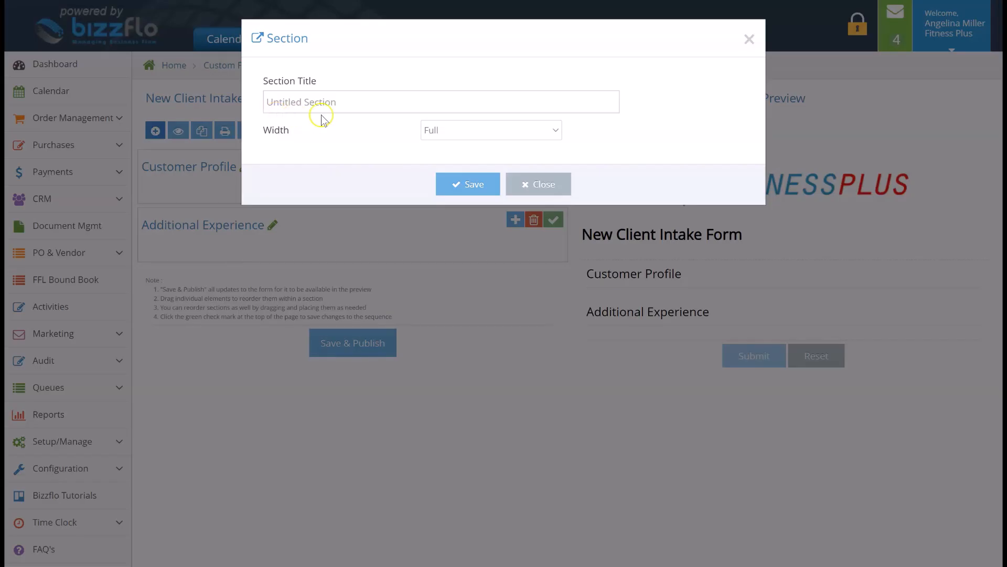
left_click(346, 100)
type("Sig")
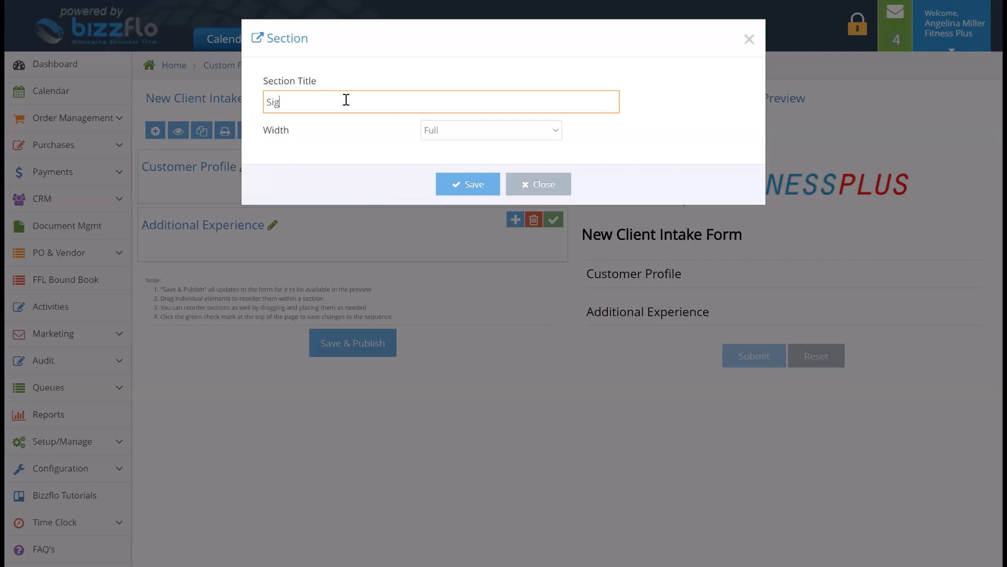
type("nature")
left_click(463, 189)
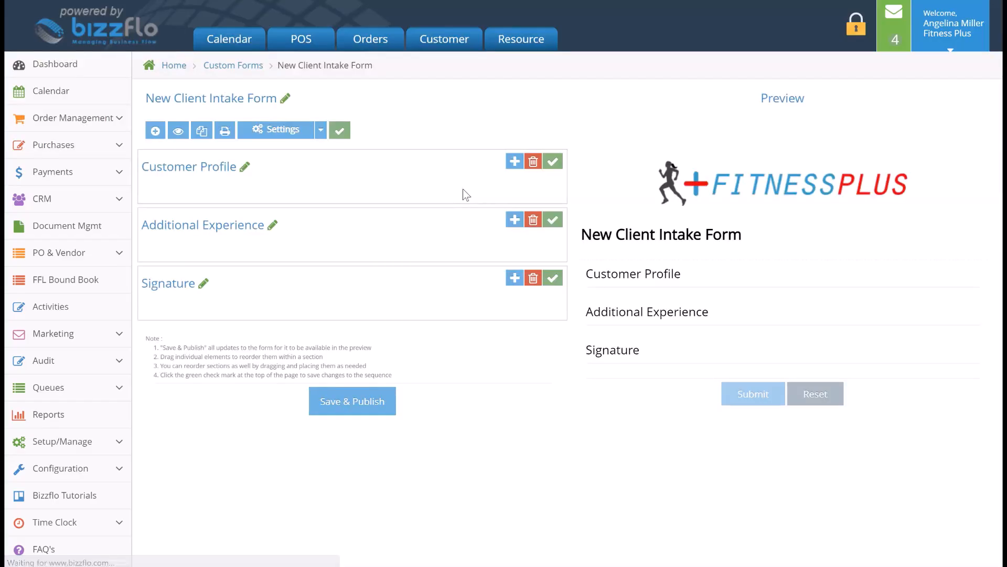
Move the Customer Profile section below Additional Experience, return it to first place, and save the section order
left_click_drag(446, 173, 427, 331)
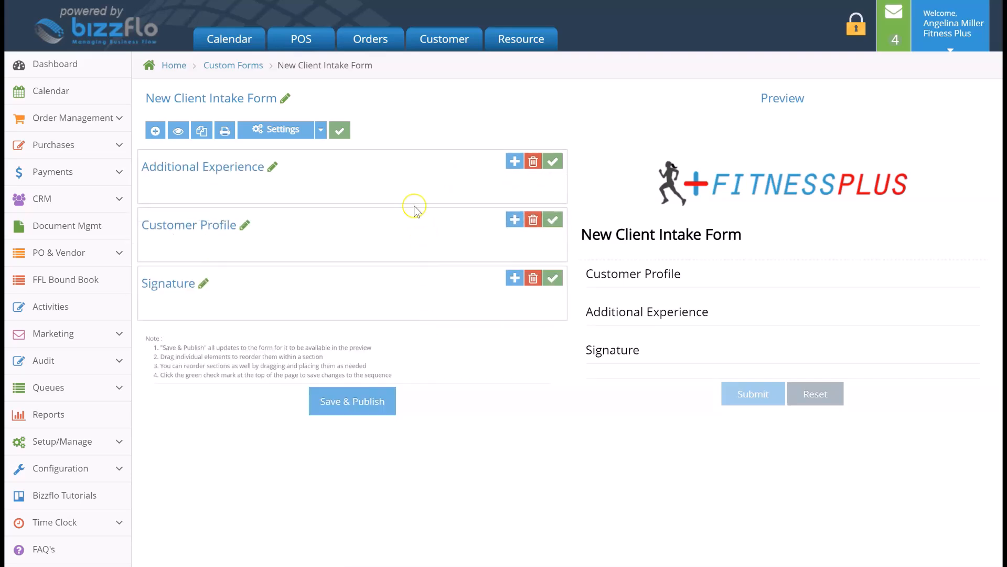
left_click_drag(402, 199, 399, 229)
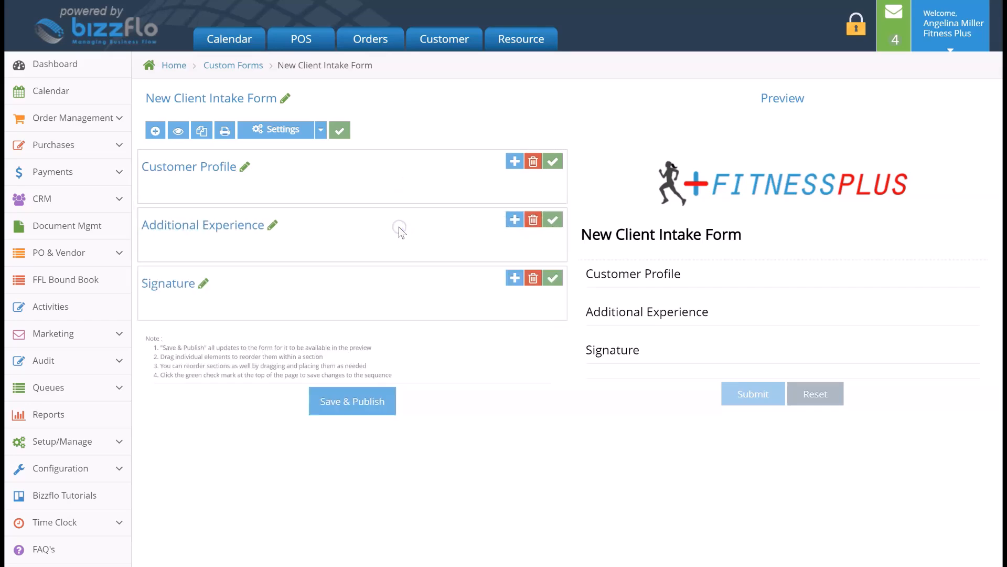
left_click(342, 132)
Start a new Short Answer element in the Customer Profile section with the heading "First Name"
left_click(516, 162)
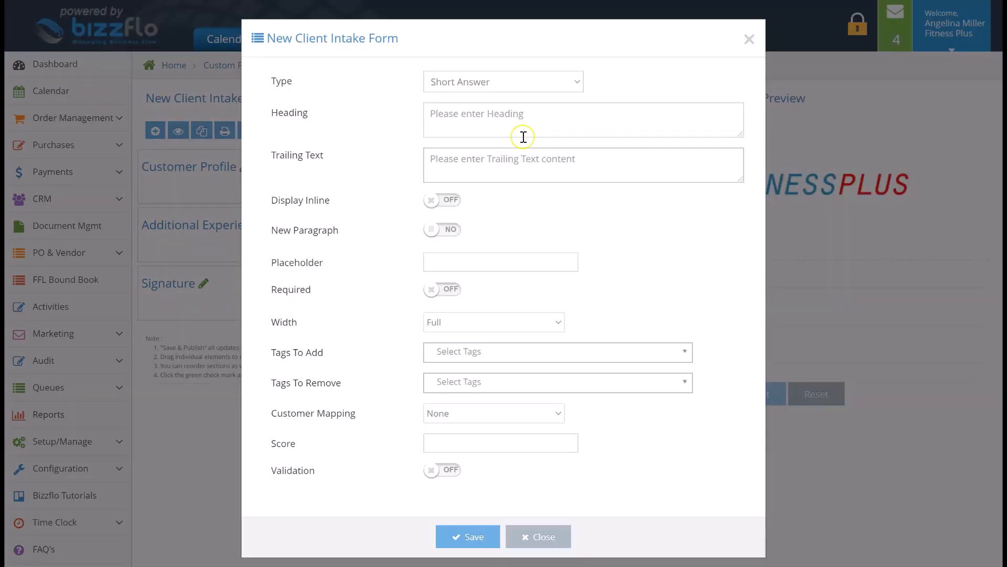
left_click(467, 85)
scroll(485, 344, "down", 2)
scroll(483, 350, "up", 3)
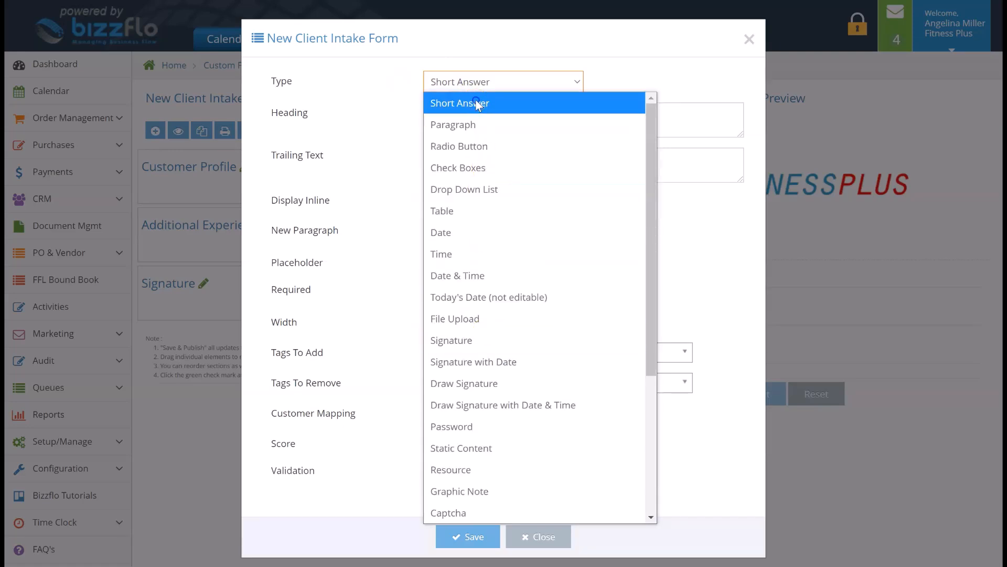
left_click(477, 103)
type("First Name")
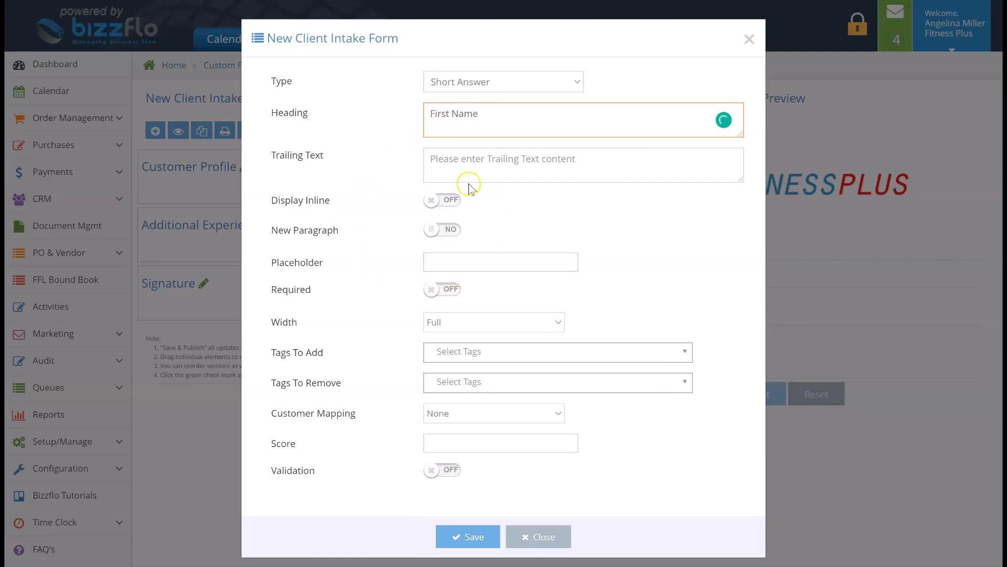
Make the First Name element required, set its width to One Third, and map it to the customer's First Name
left_click(433, 293)
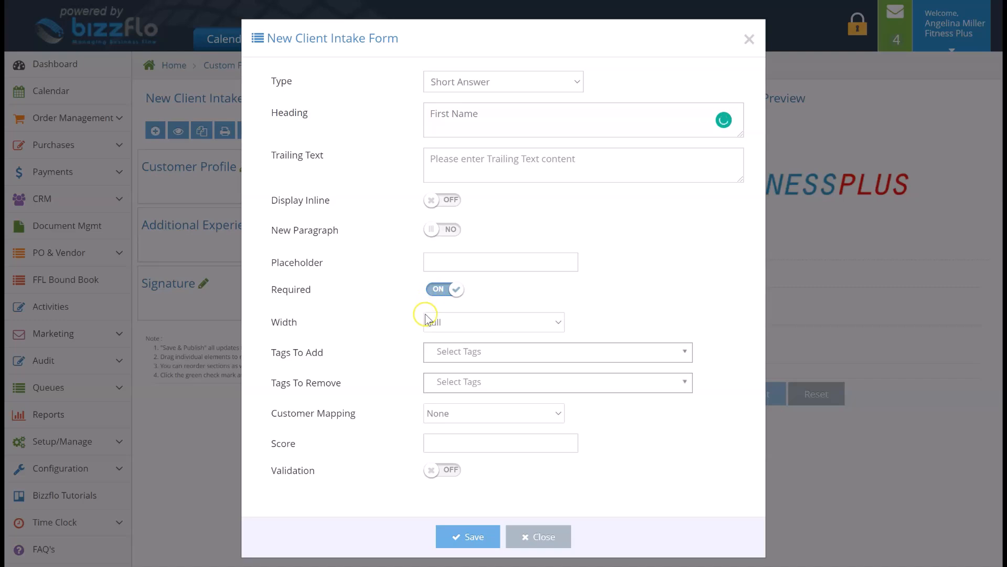
left_click(501, 321)
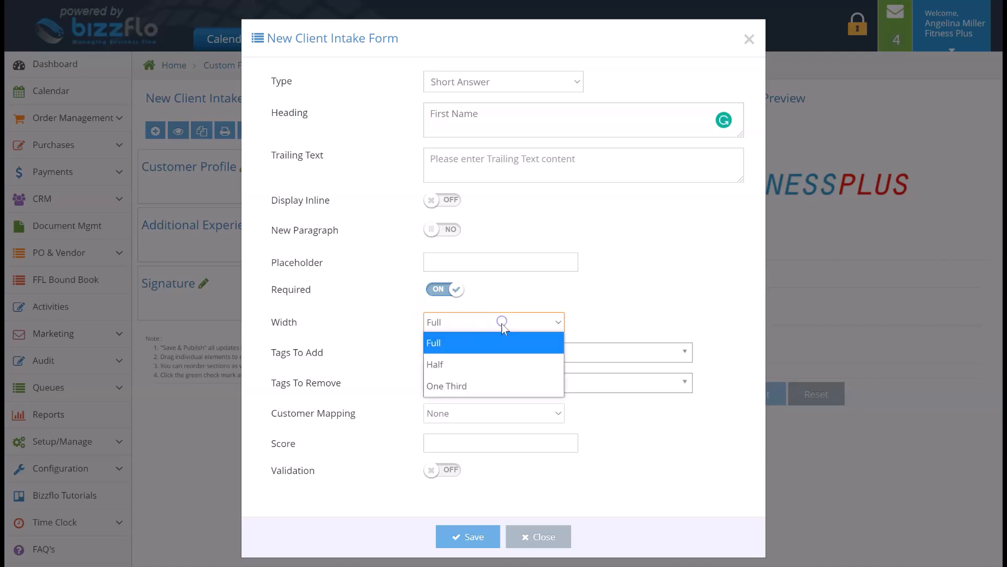
left_click(502, 385)
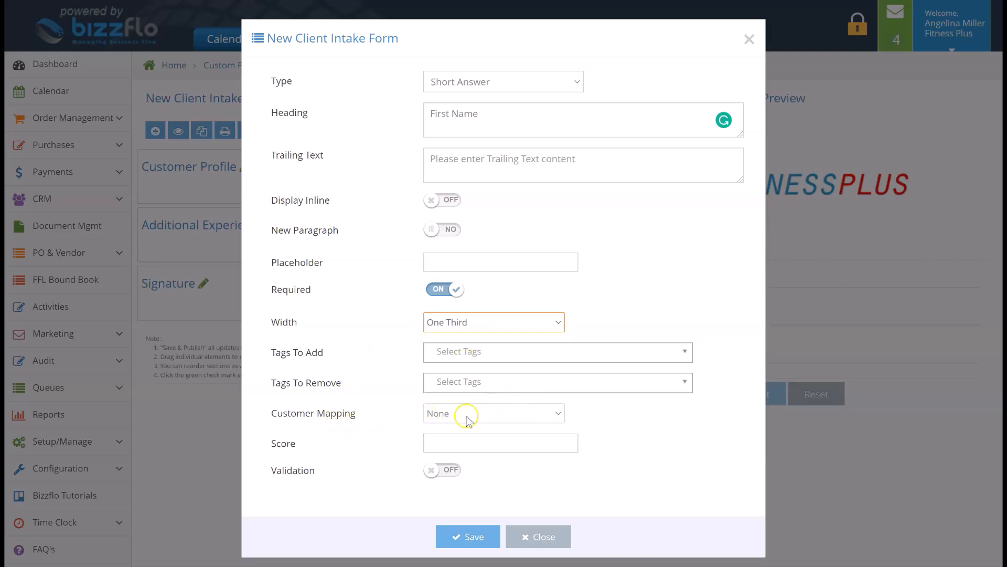
left_click(434, 414)
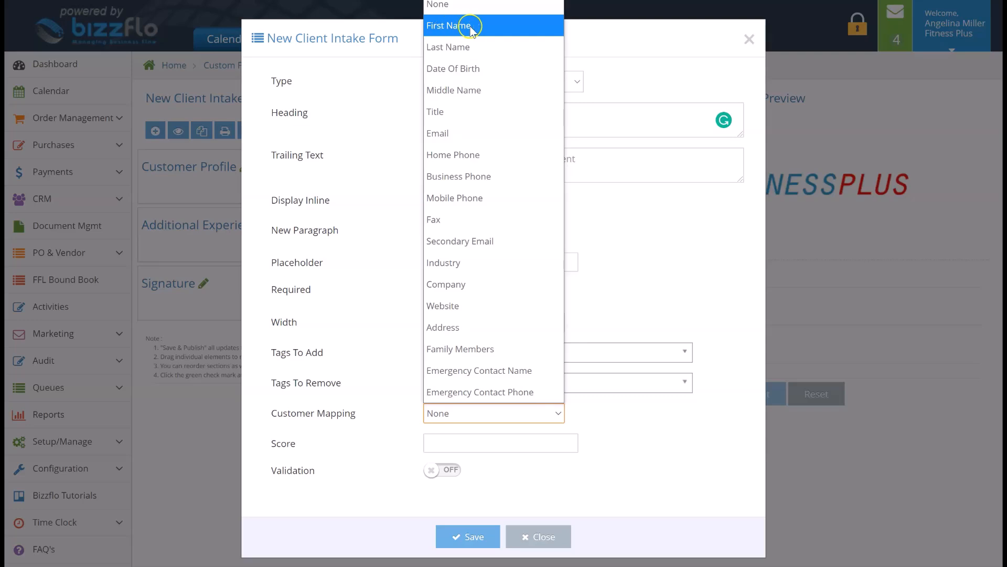
left_click(527, 25)
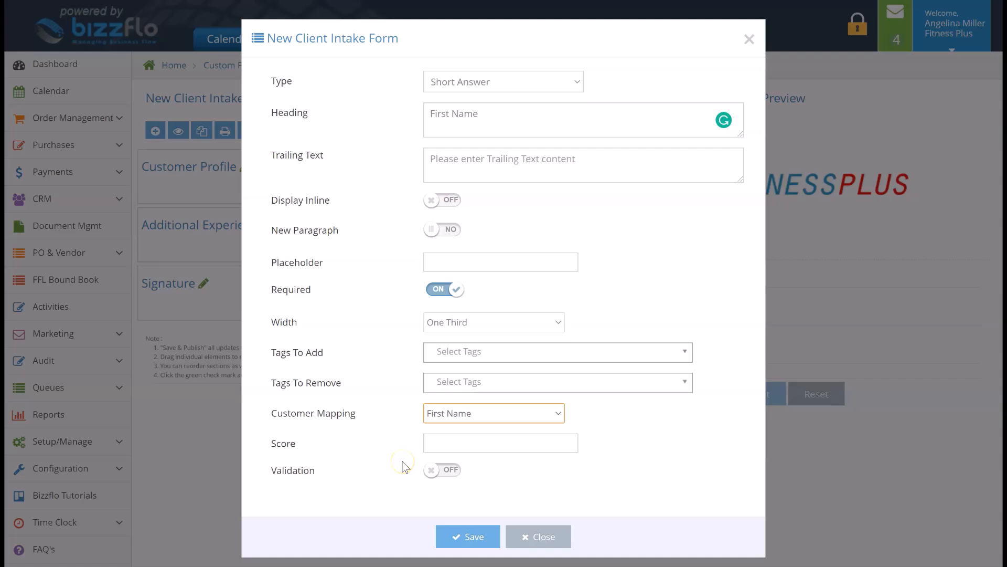
Enable validation to review its available types, switch it off again, and save the First Name element
left_click(433, 472)
scroll(461, 470, "down", 1)
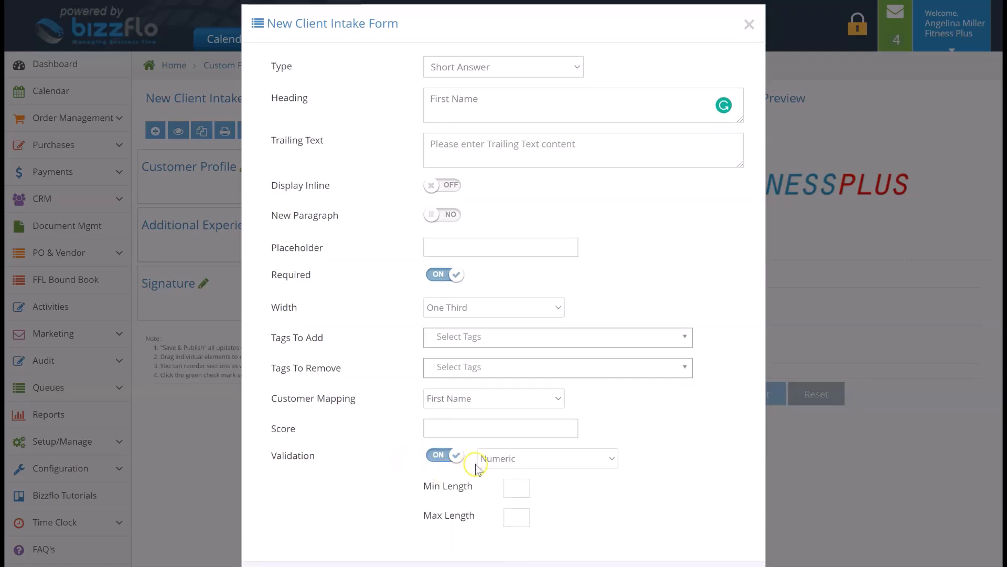
left_click(496, 460)
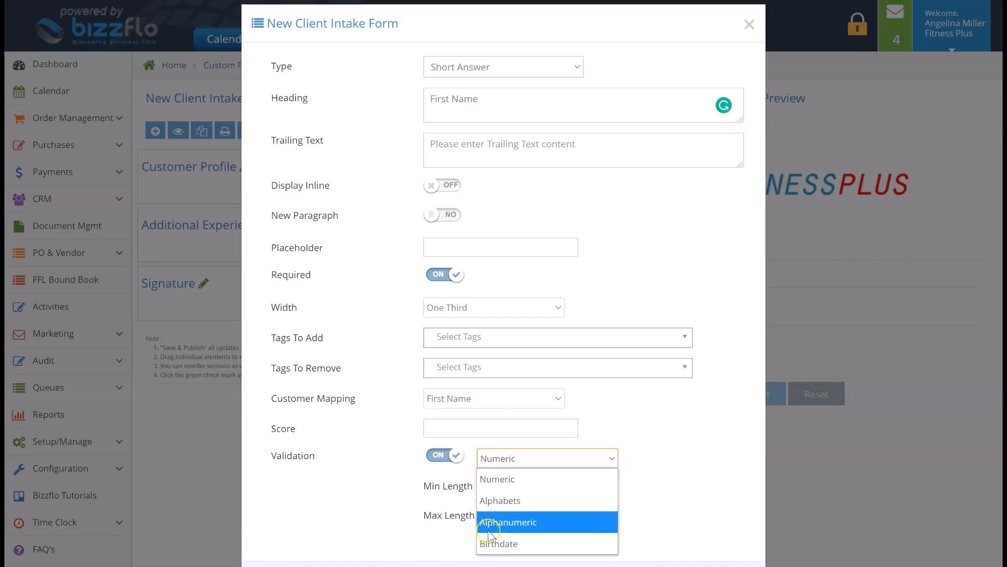
left_click(491, 466)
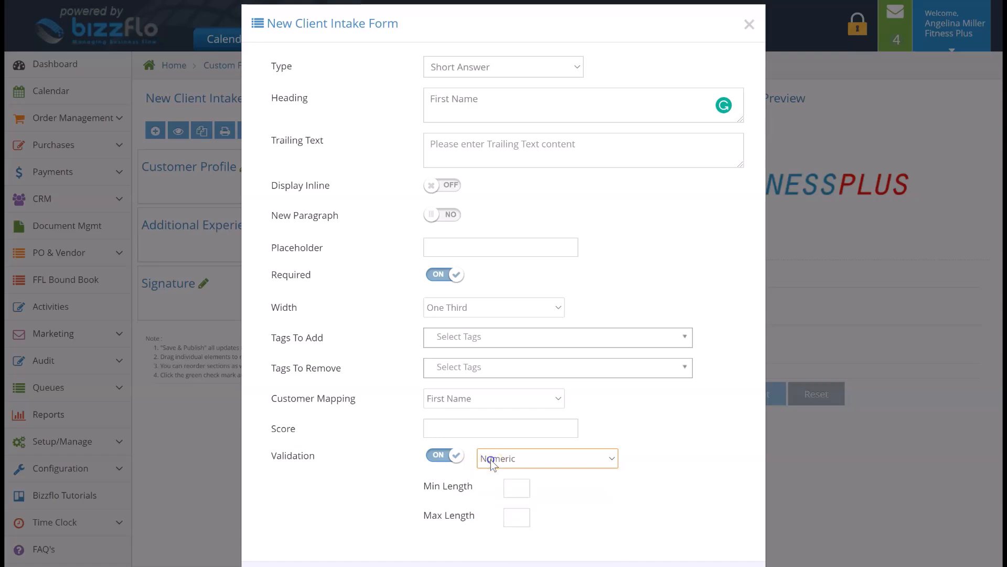
left_click(446, 455)
left_click(468, 540)
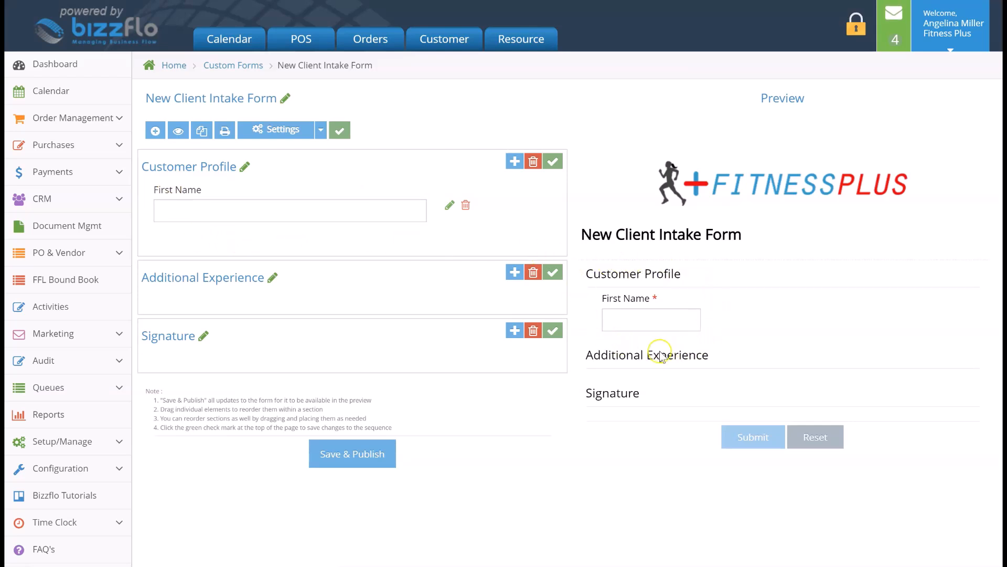
Add a Short Answer element "Middle Name" to Customer Profile with One Third width, mapped to Middle Name, and save it
left_click(513, 164)
left_click(479, 116)
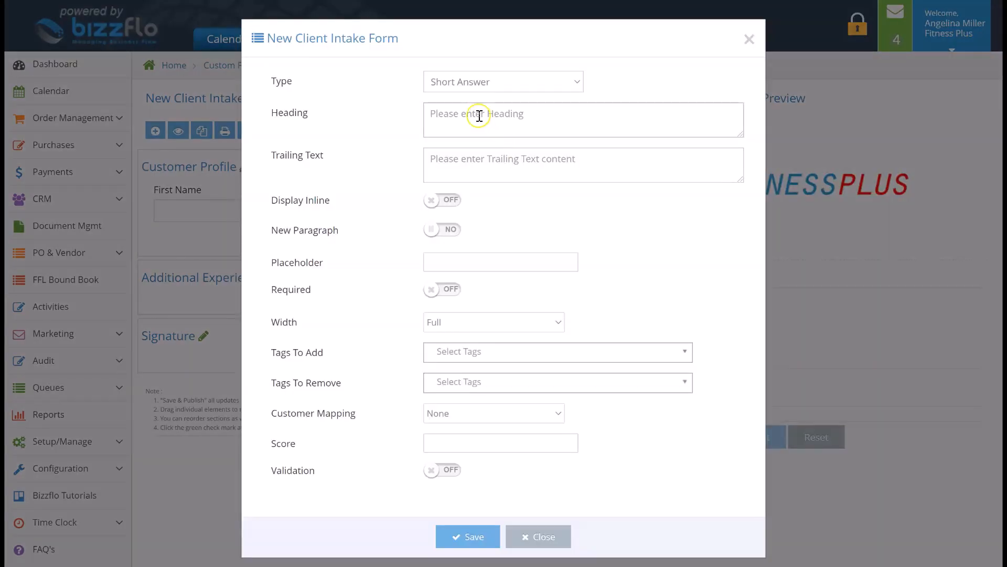
type("Middle Name")
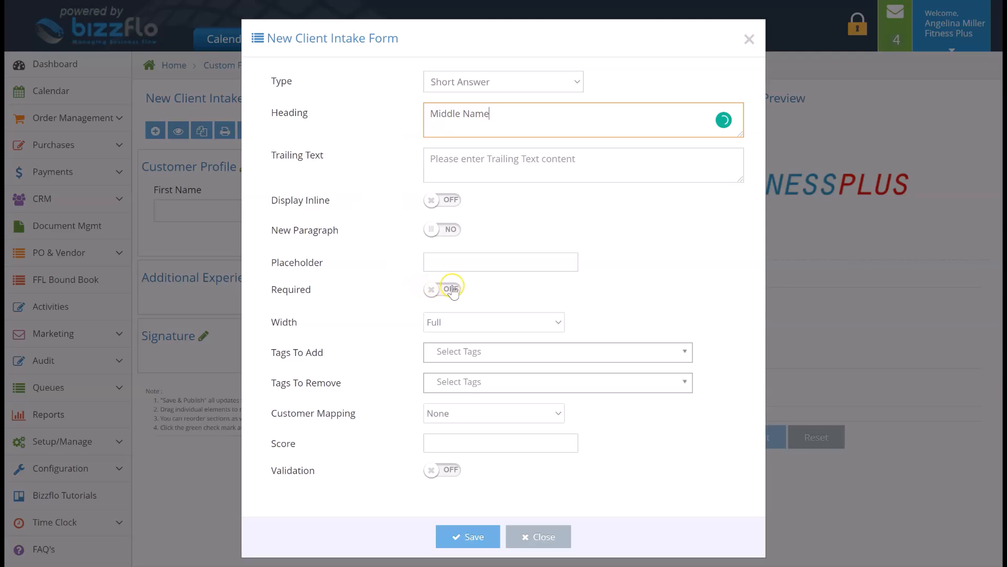
left_click(434, 325)
left_click(439, 385)
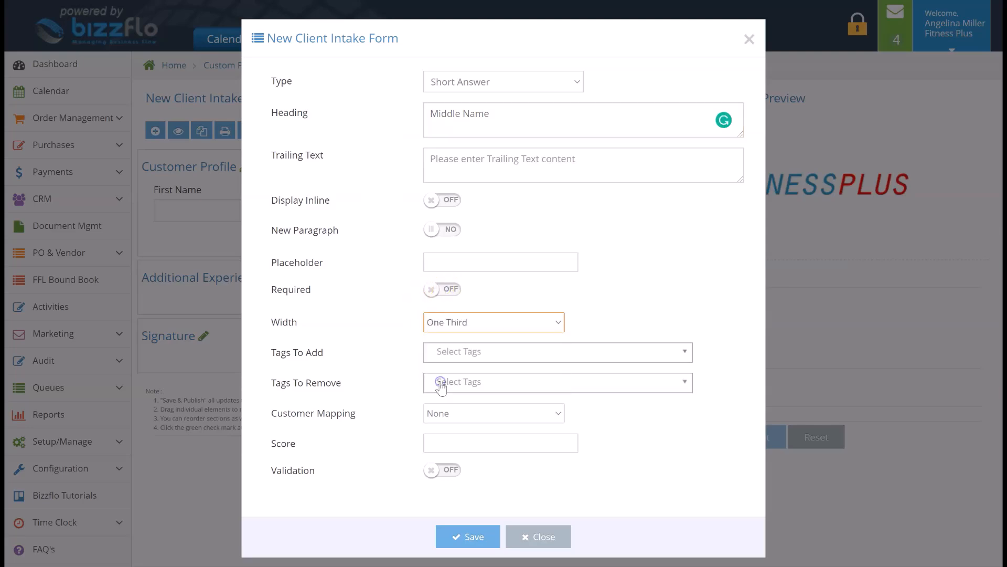
left_click(447, 412)
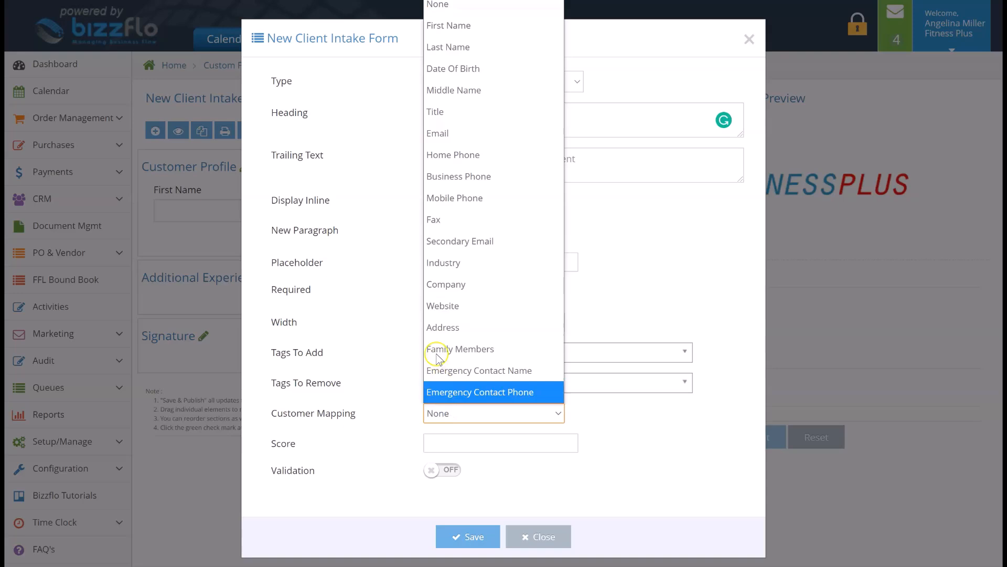
left_click(444, 89)
left_click(474, 536)
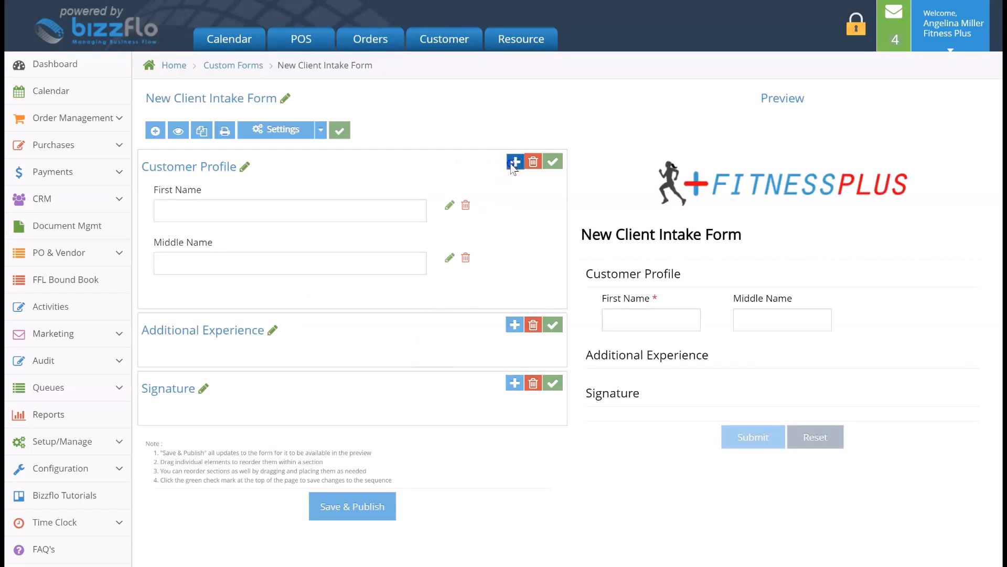
Add a required Short Answer element "Last Name" to Customer Profile with One Third width, mapped to Last Name, and save it
left_click(513, 162)
type("Last Na")
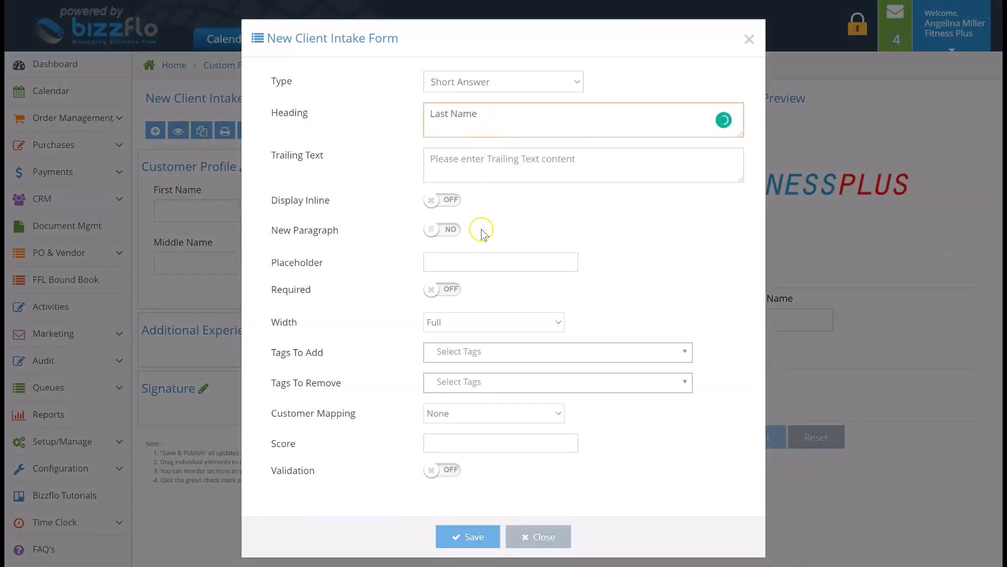
left_click(479, 322)
left_click(482, 387)
left_click(446, 290)
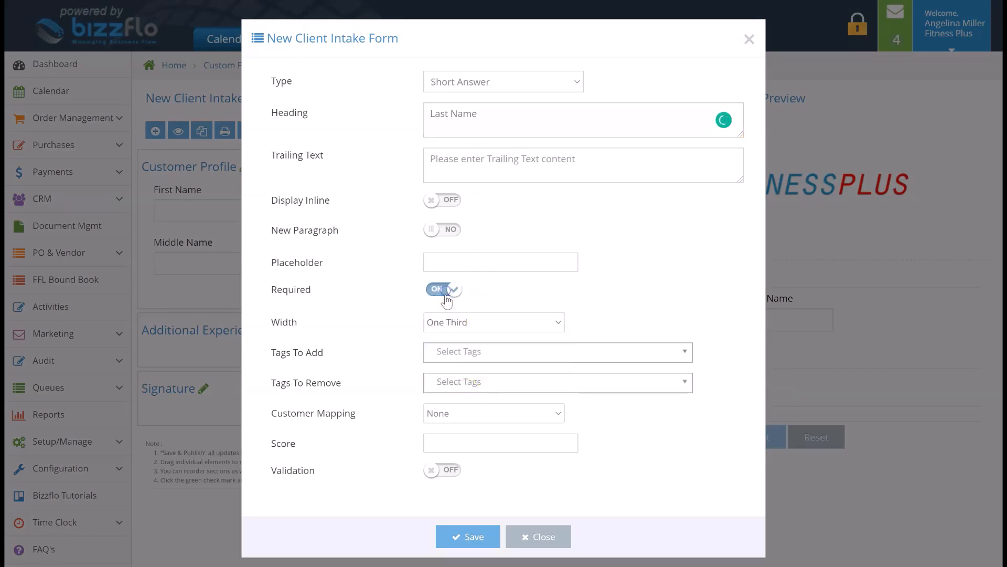
left_click(466, 412)
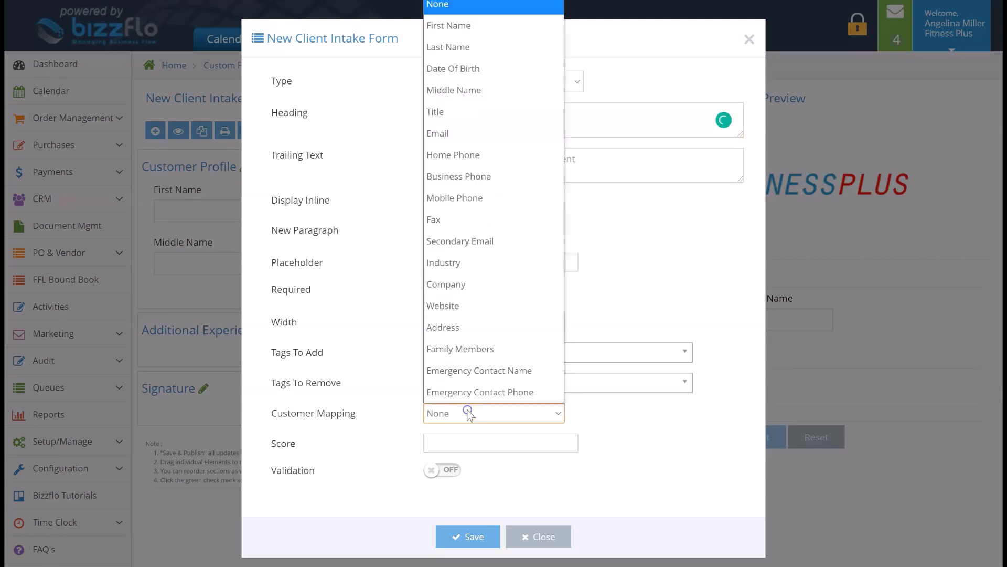
left_click(461, 47)
left_click(459, 545)
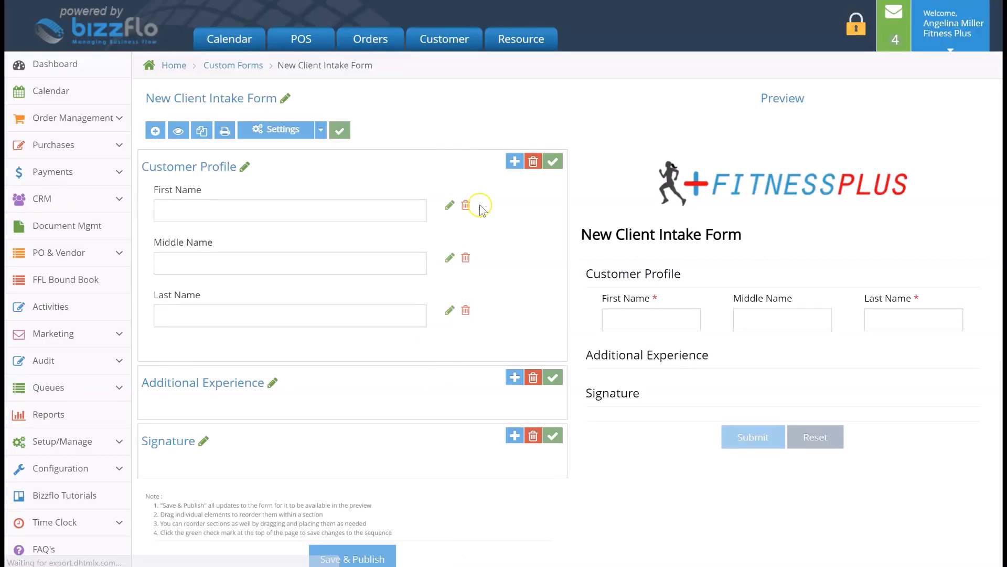
Add a required Short Answer element "Email" to Customer Profile with Half width, mapped to Email, and save it
left_click(514, 162)
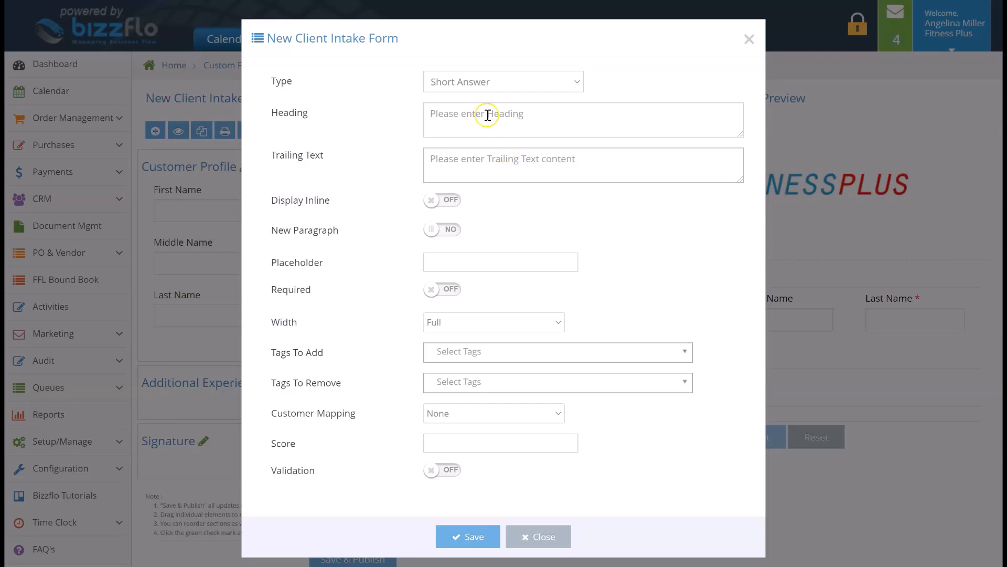
left_click(486, 115)
type("Email")
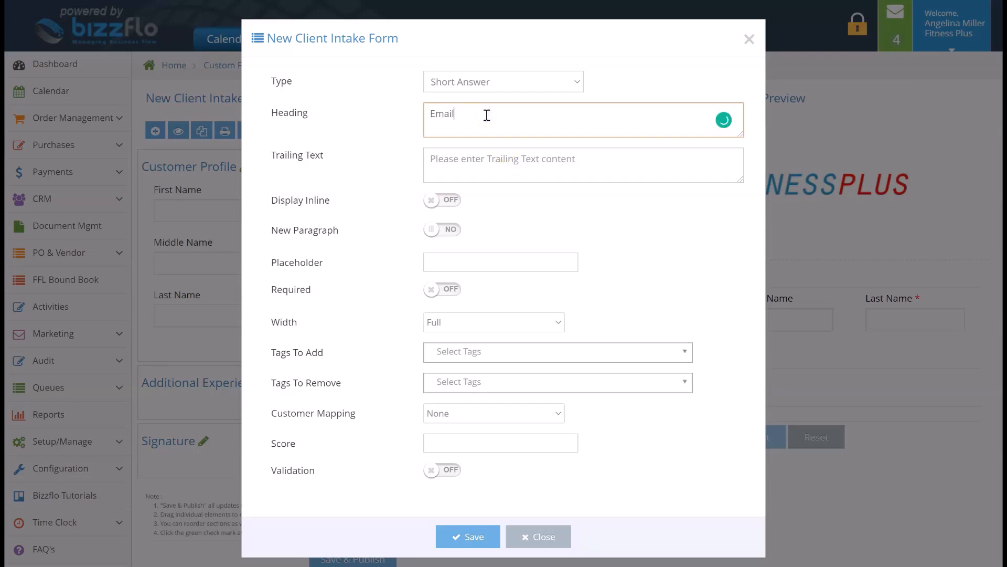
left_click(439, 289)
left_click(450, 324)
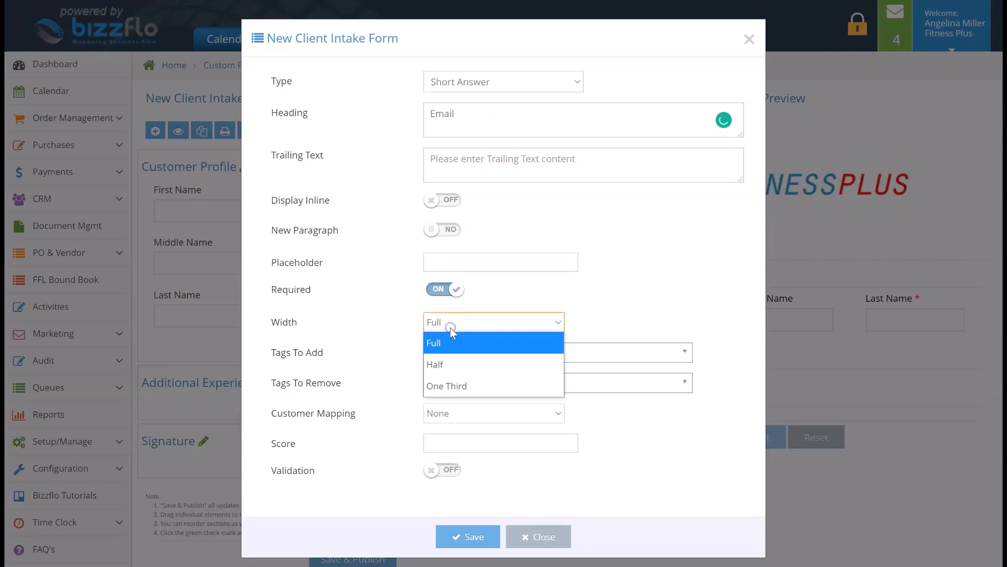
left_click(451, 361)
left_click(447, 414)
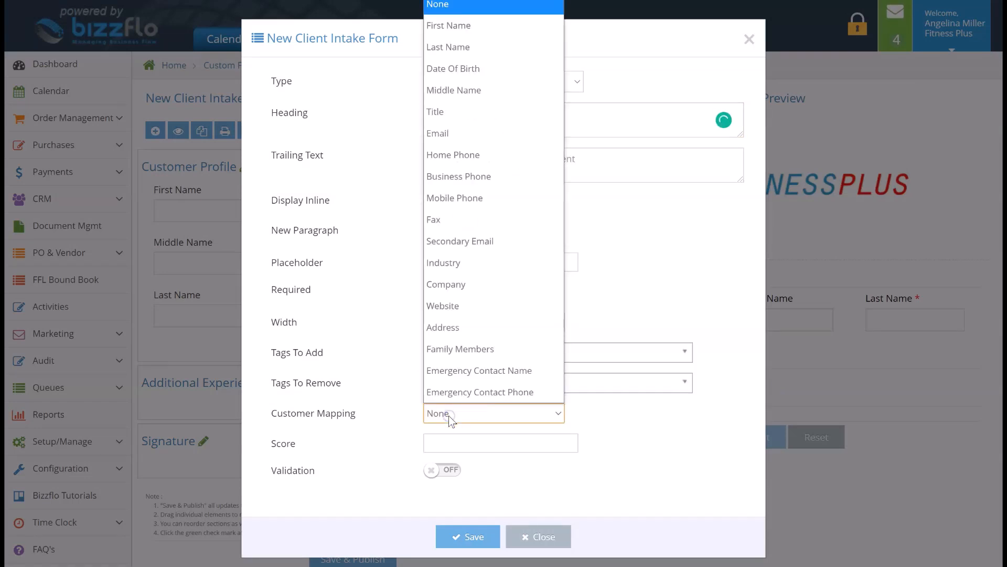
left_click(446, 133)
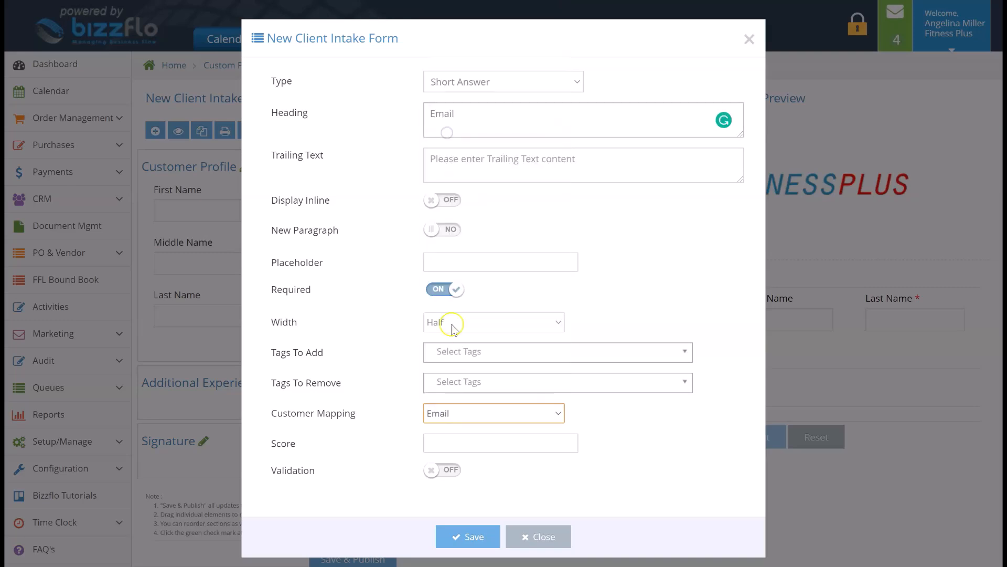
left_click(476, 537)
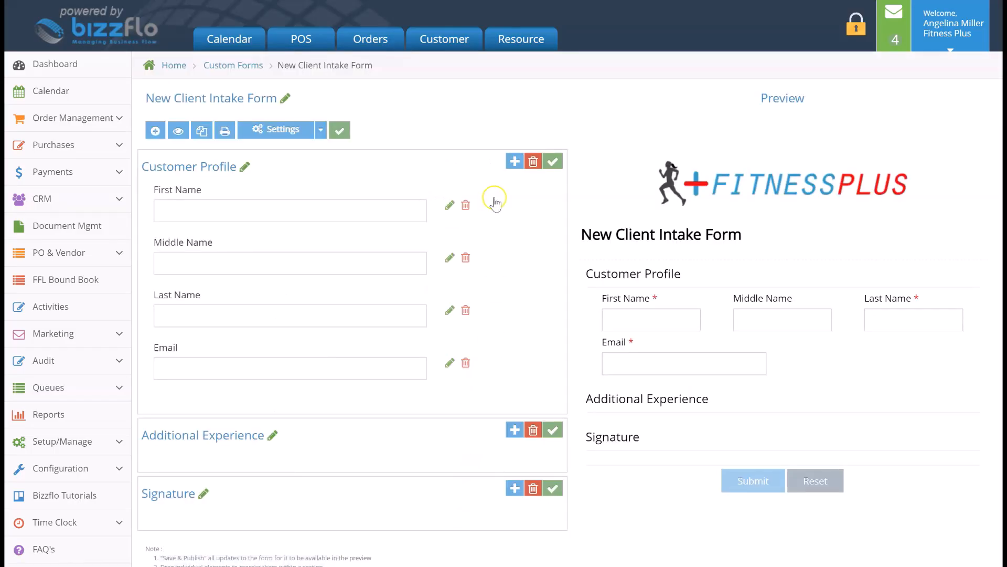
Add a required Short Answer element "Mobile Phone" to Customer Profile with Half width, mapped to Mobile Phone, and save it
left_click(515, 161)
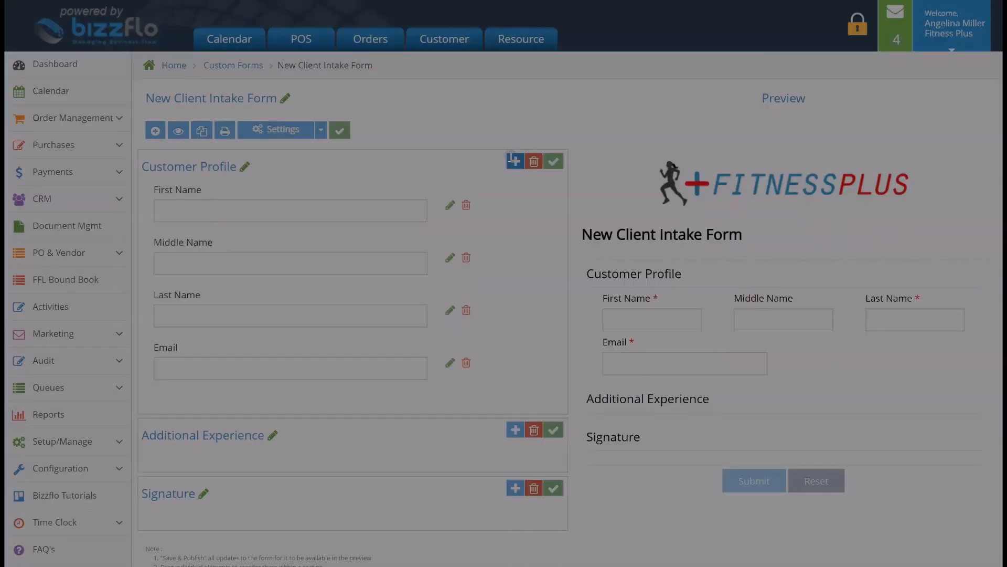
type("Mobile Phone")
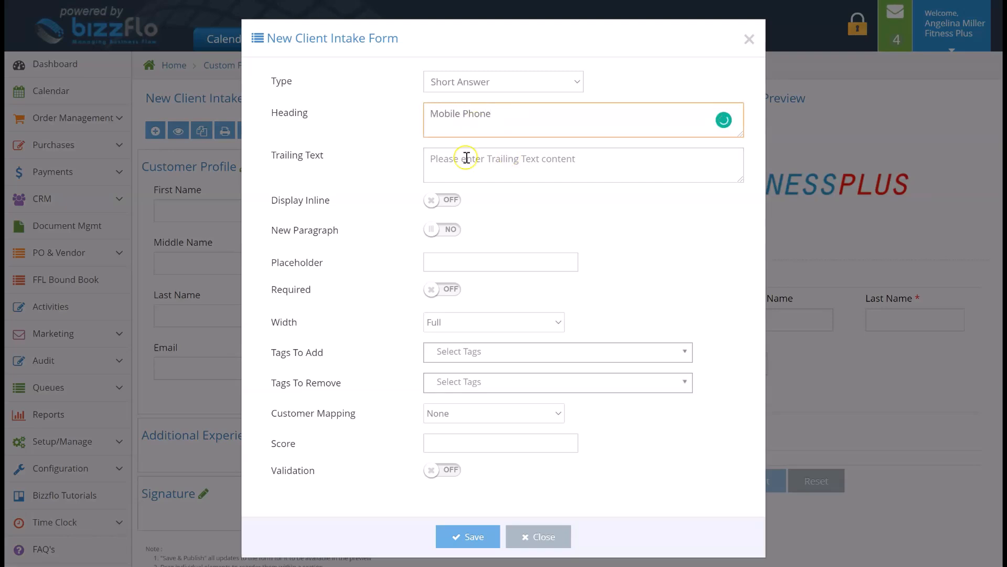
left_click(445, 289)
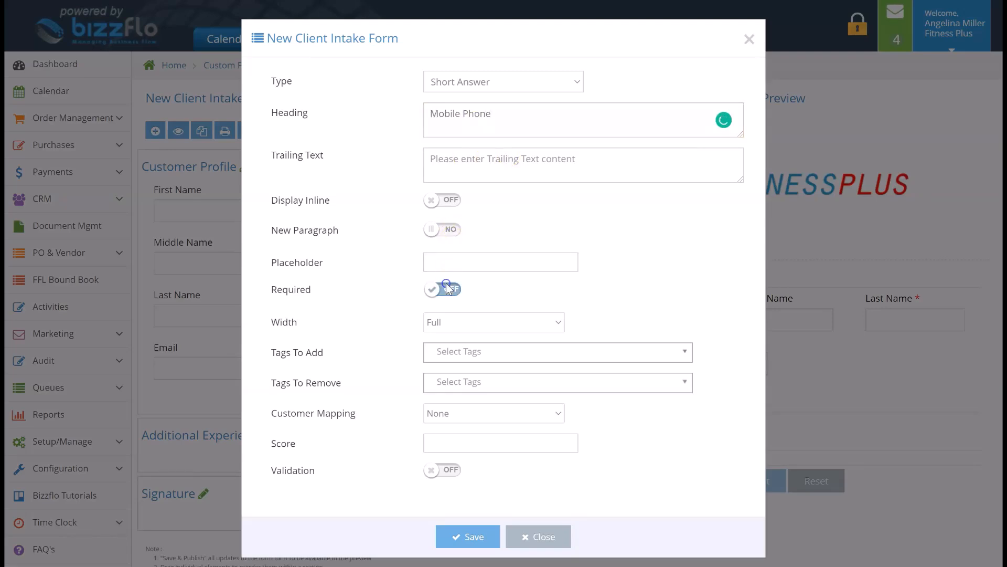
left_click(451, 324)
left_click(454, 364)
left_click(454, 412)
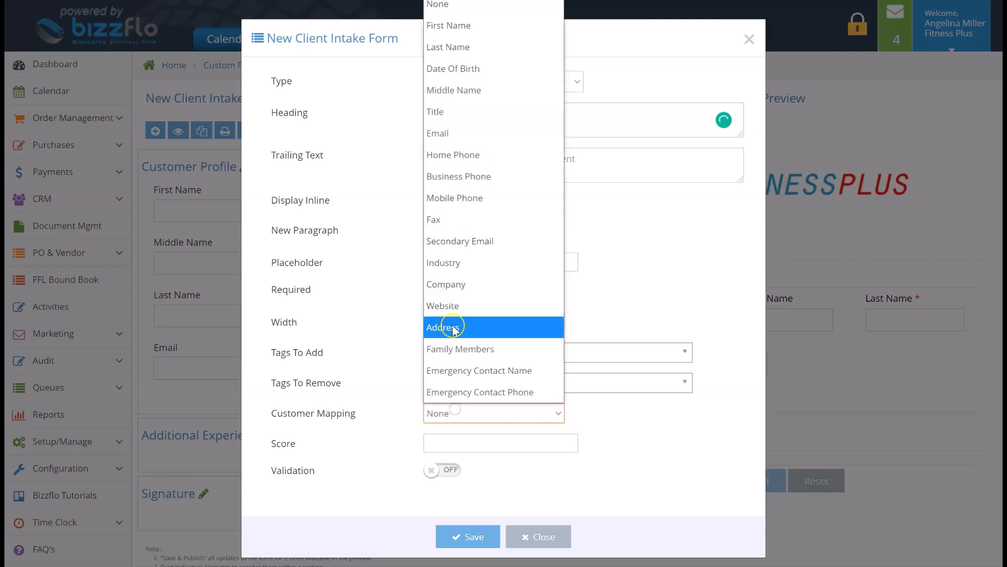
left_click(468, 197)
left_click(475, 540)
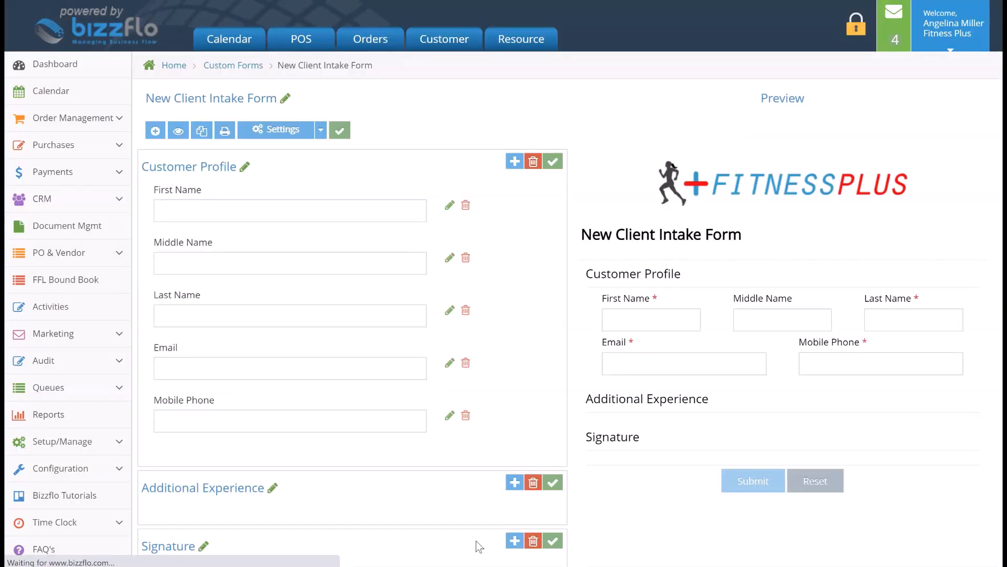
Add a required Paragraph element "Address" to Customer Profile, mapped to the customer's Address, and save it
scroll(476, 540, "down", 1)
left_click(515, 129)
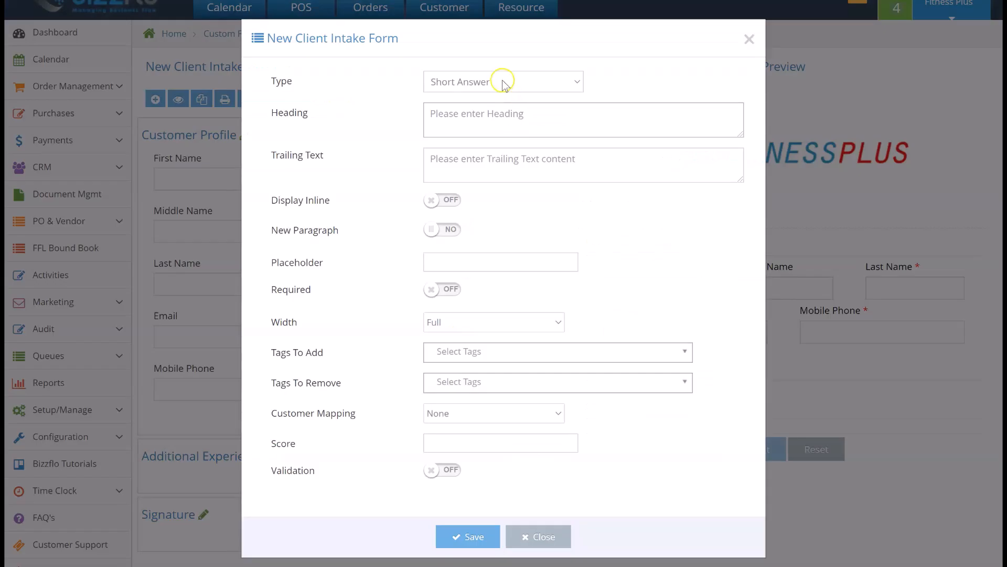
left_click(502, 82)
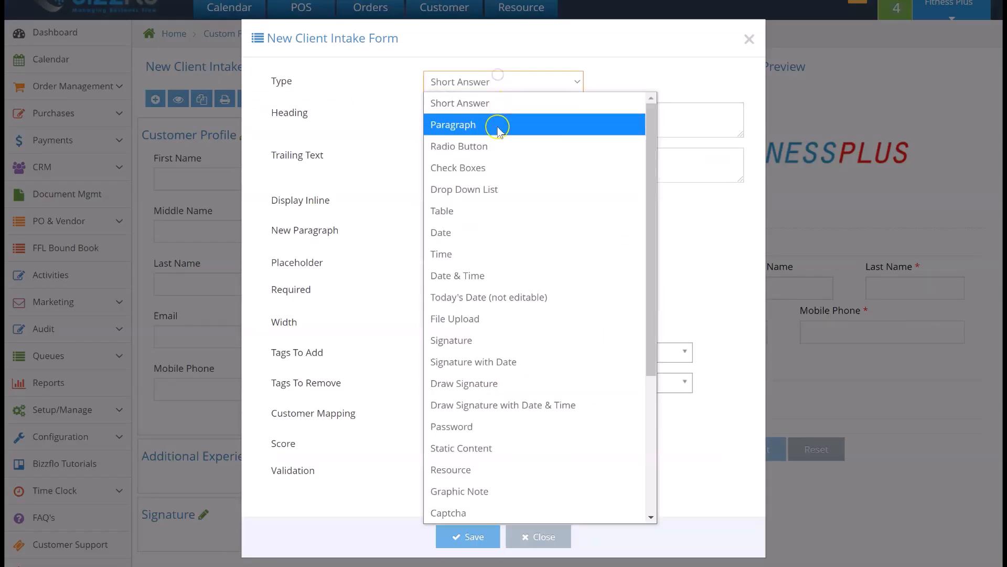
left_click(496, 125)
left_click(487, 117)
type("Address")
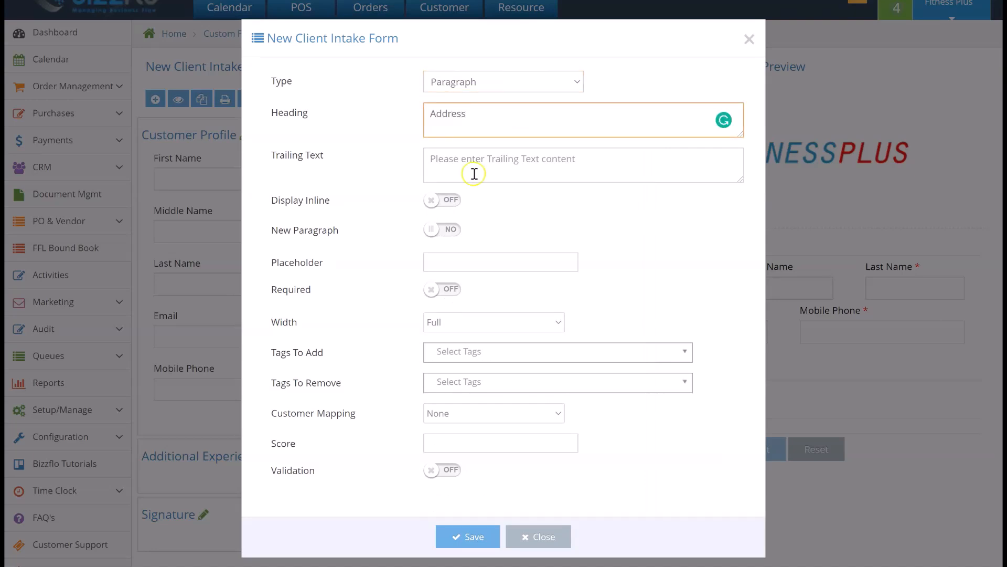
left_click(450, 292)
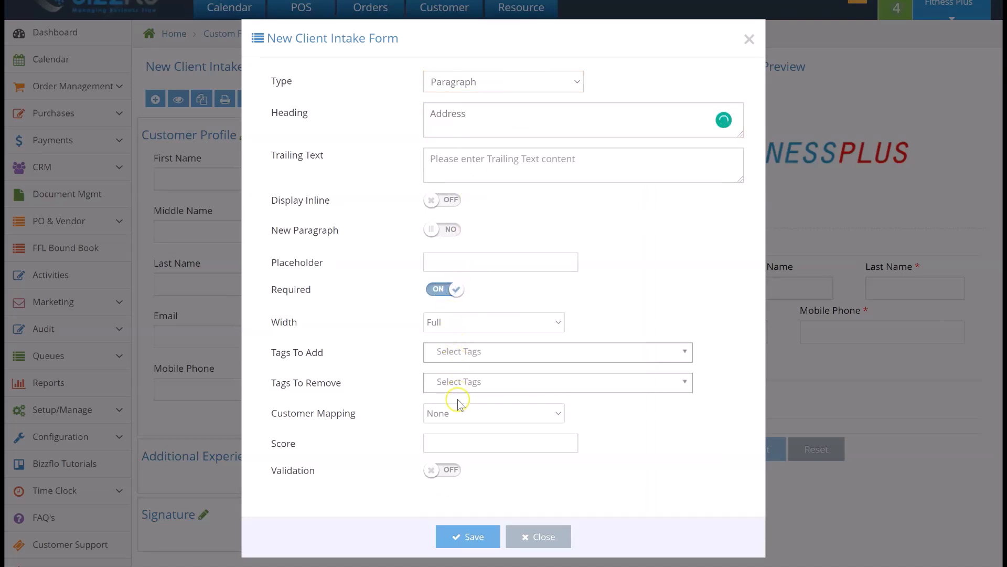
left_click(458, 416)
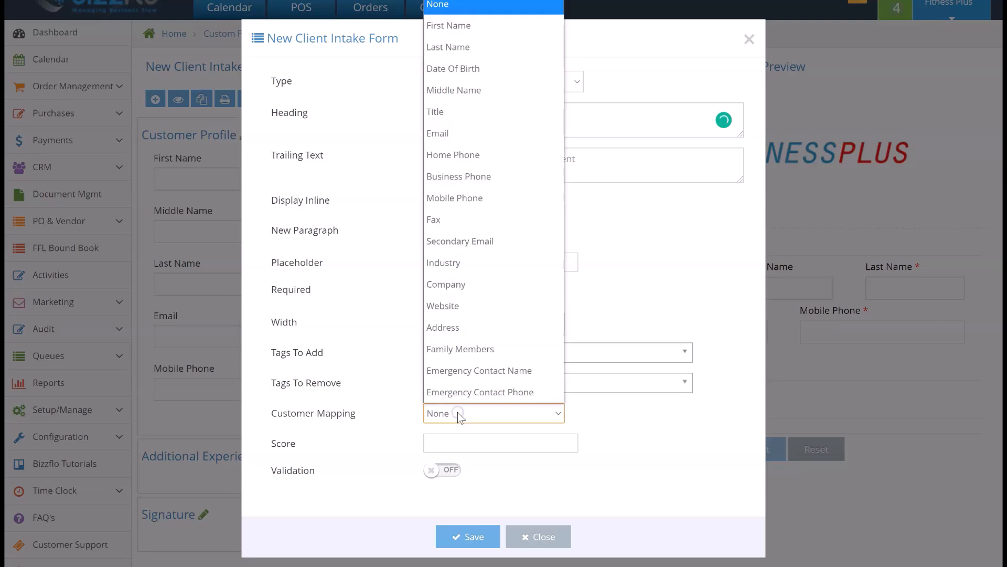
left_click(449, 328)
left_click(457, 538)
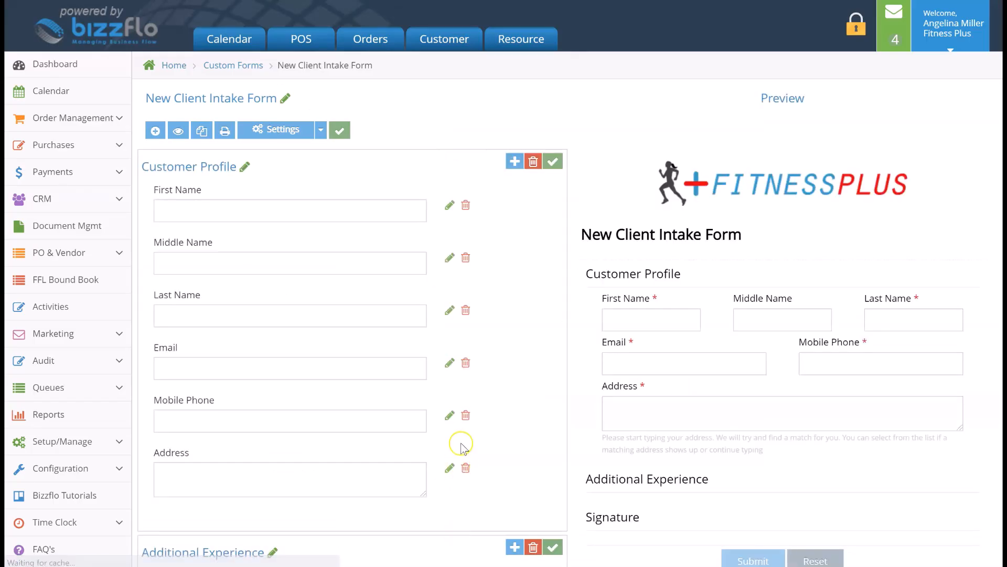
Save the sequence order of the elements in the Customer Profile section
scroll(461, 447, "down", 2)
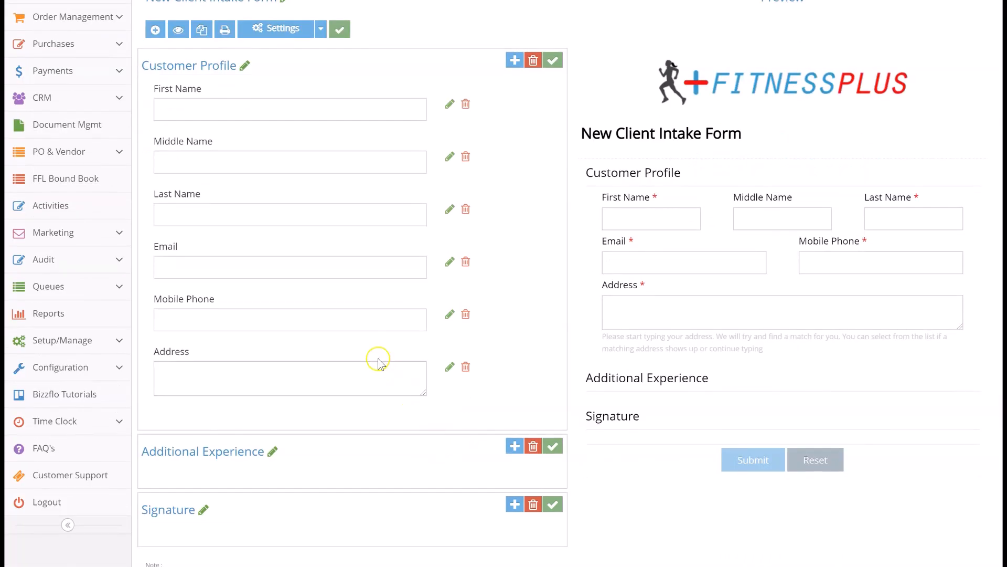
left_click_drag(377, 354, 381, 379)
left_click(553, 61)
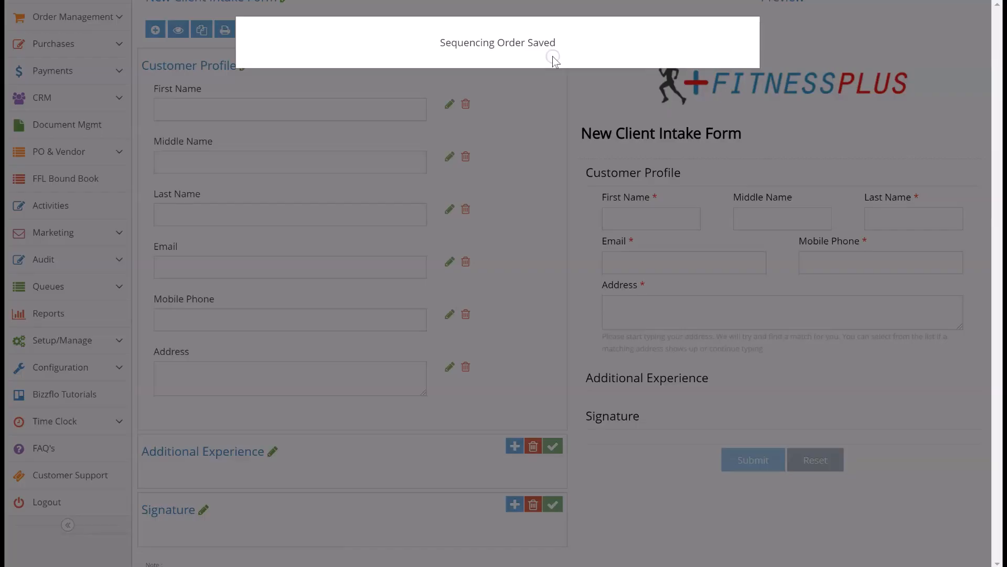
left_click(553, 78)
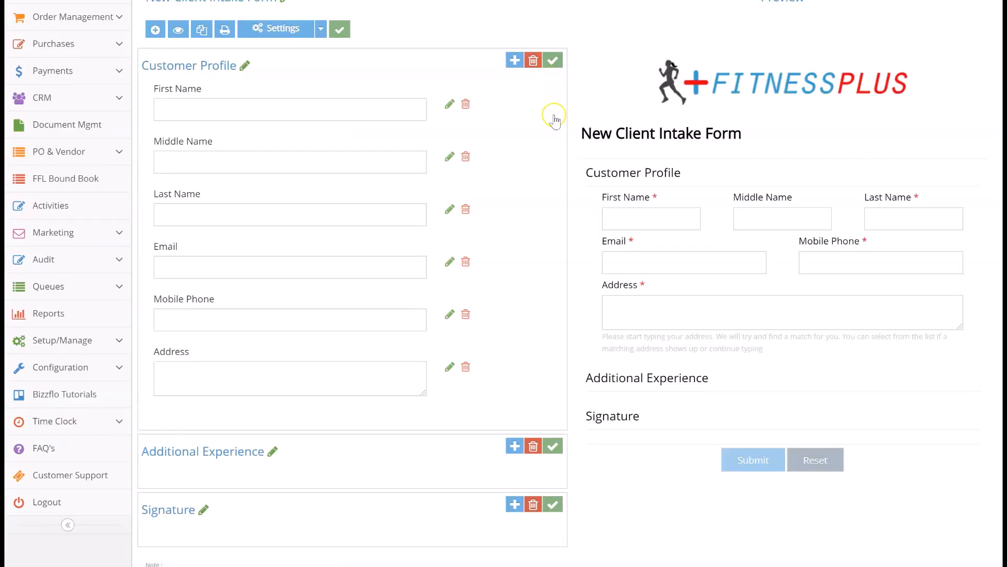
scroll(555, 120, "down", 1)
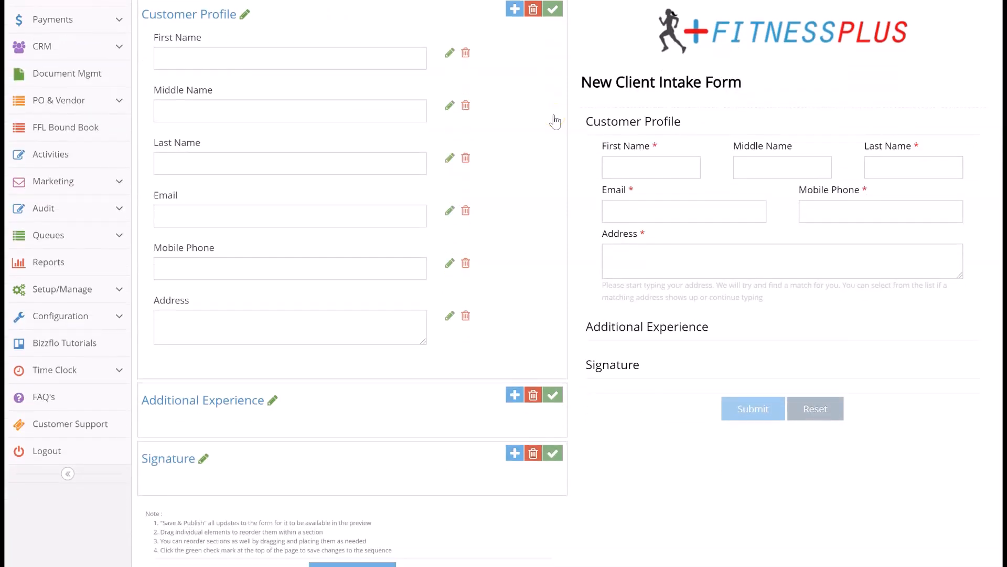
scroll(555, 121, "up", 2)
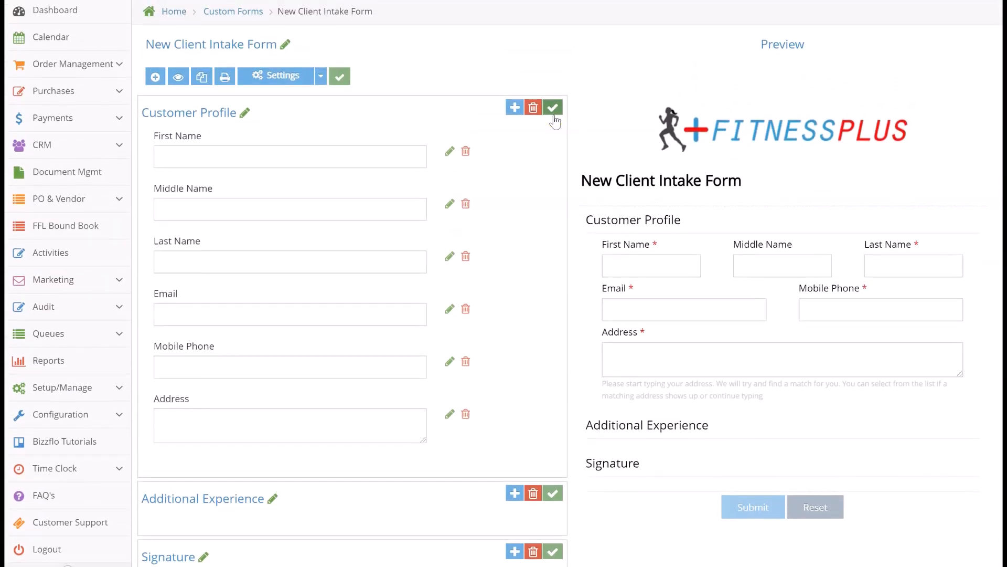
left_click(554, 118)
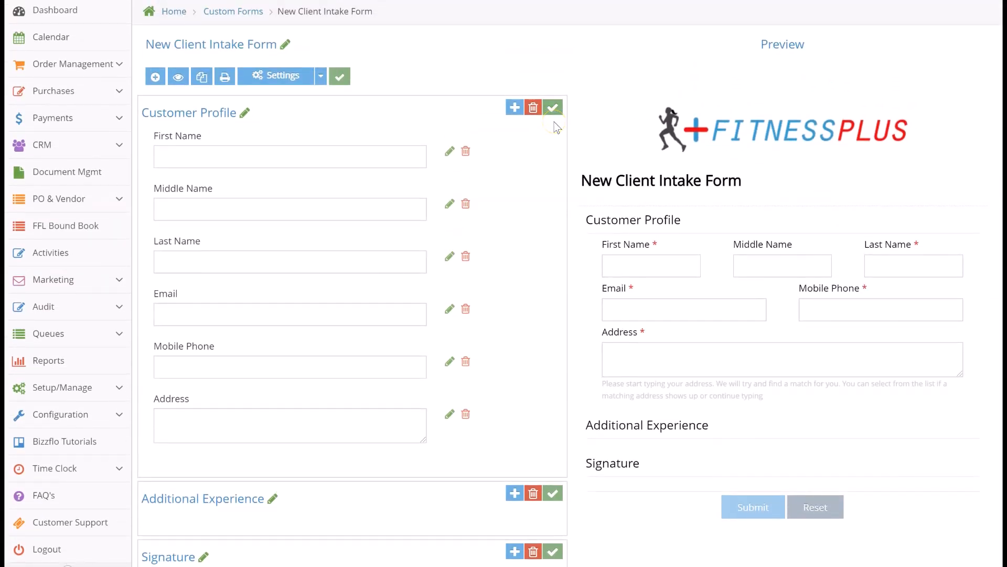